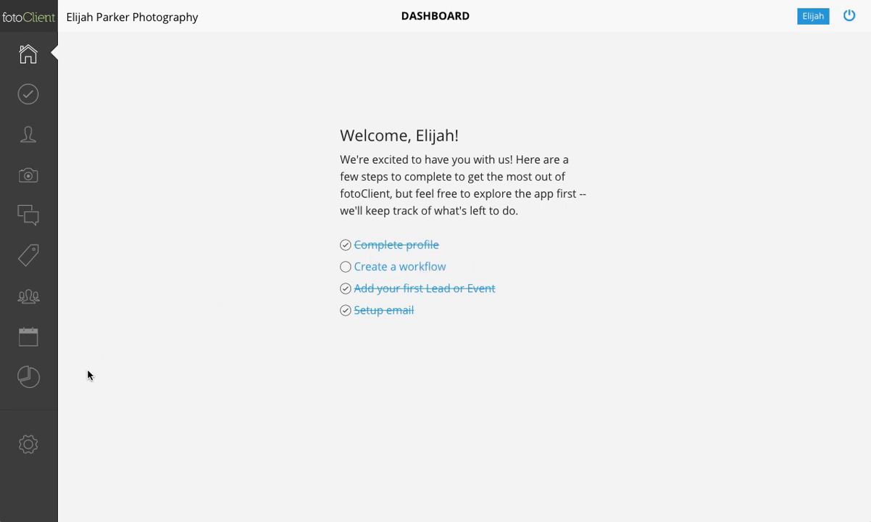
Step: Create a new workflow in the Workflows settings and dismiss the introductory tour
left_click(27, 447)
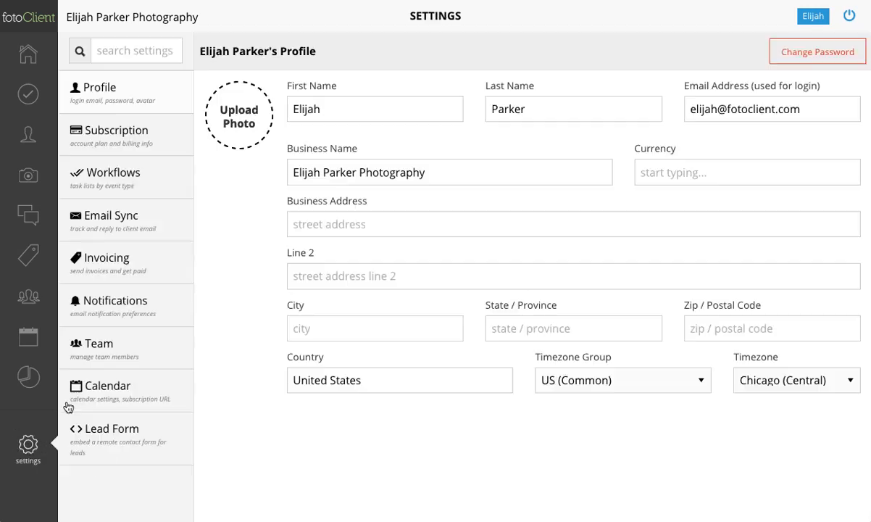
left_click(116, 172)
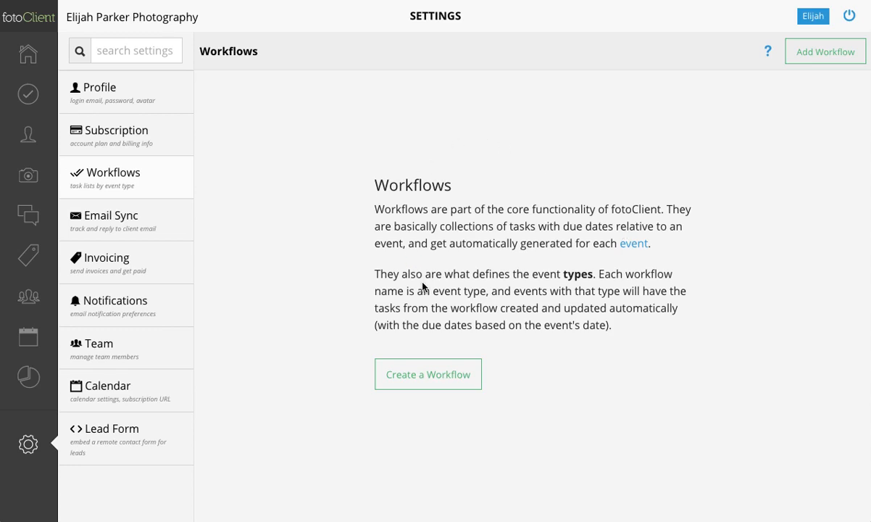
left_click(809, 61)
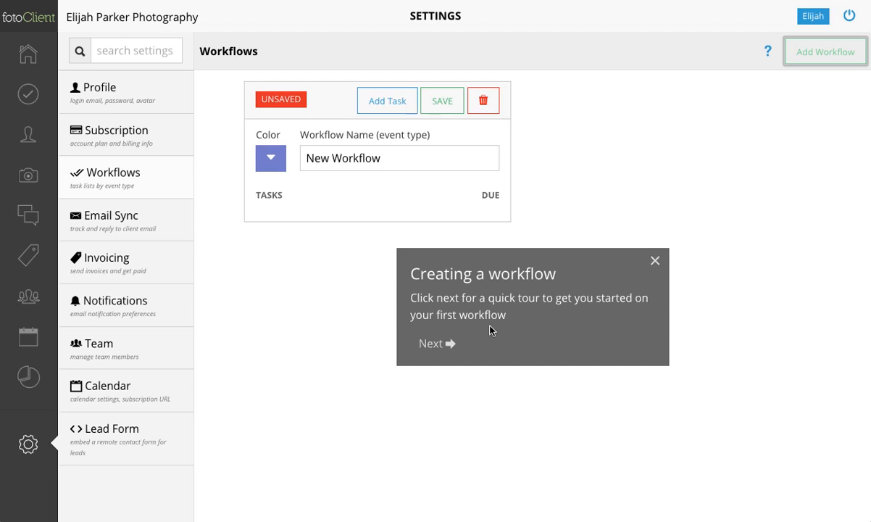
left_click(655, 260)
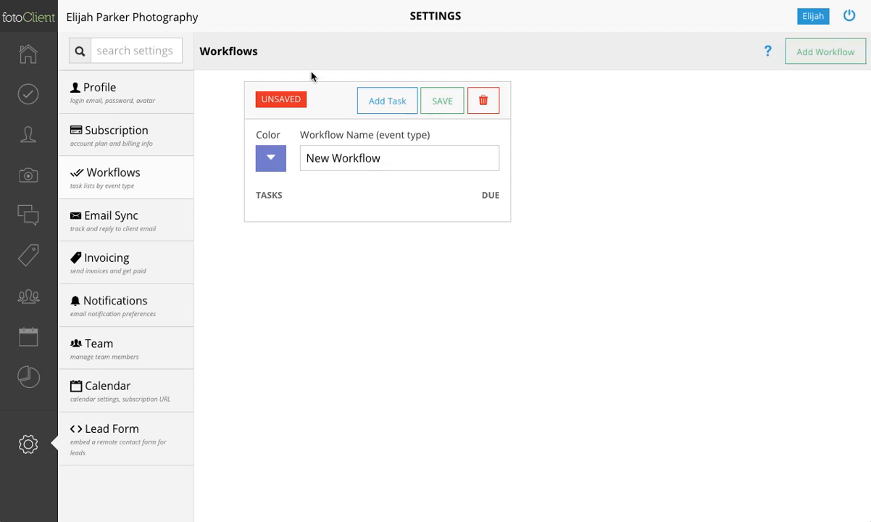
Step: Name the new workflow "Wedding", keep its purple color, and save it
left_click(271, 159)
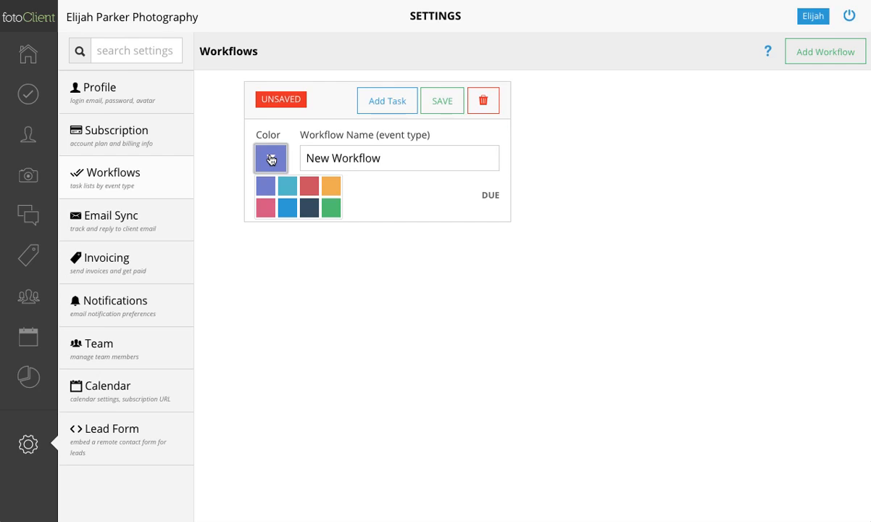
left_click(270, 160)
left_click_drag(383, 157, 303, 161)
type("Wedding")
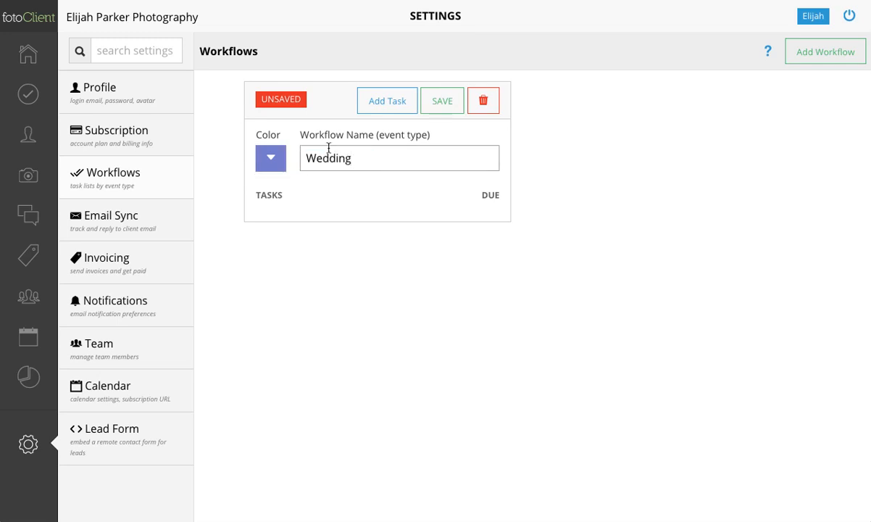
left_click(446, 103)
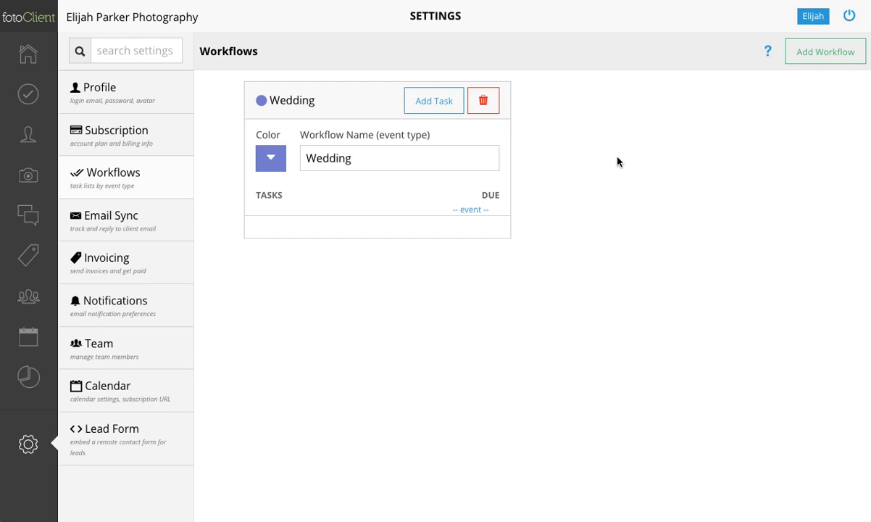
Step: Add a task named "Verify Schedule" to the Wedding workflow
left_click(455, 110)
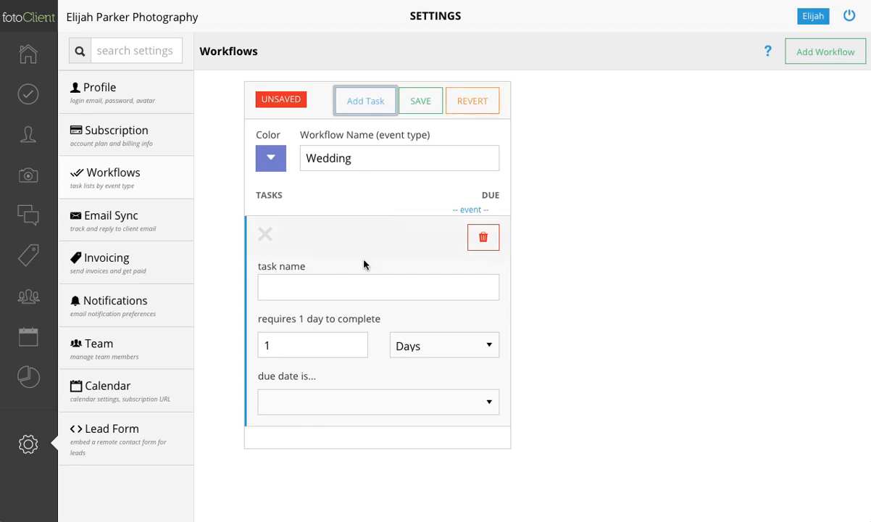
left_click(359, 286)
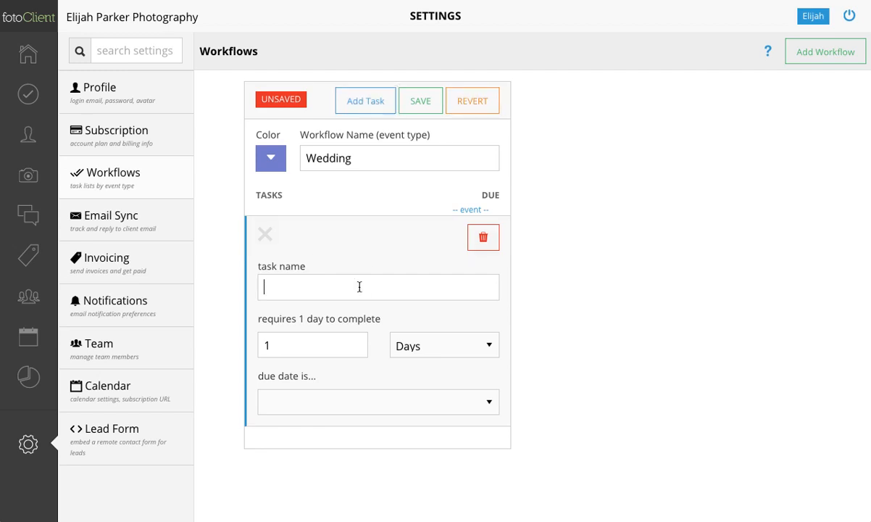
type("Verify sh")
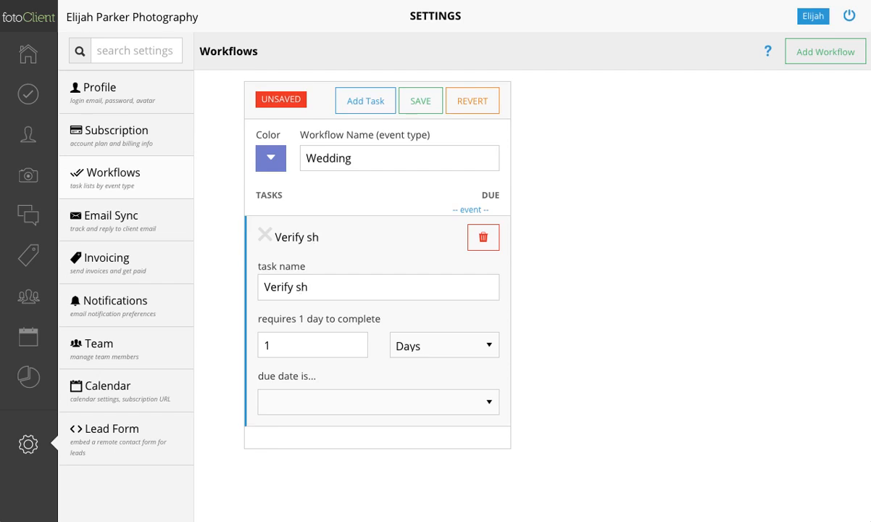
key("BackSpace")
key("BackSpace")
type("Schedule")
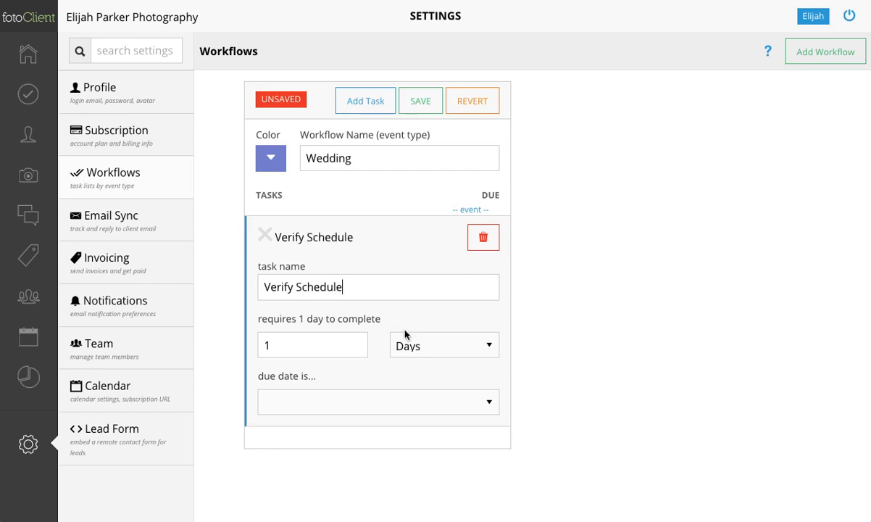
Step: Make the Verify Schedule task due 2 days before the event date and save the workflow
left_click(394, 409)
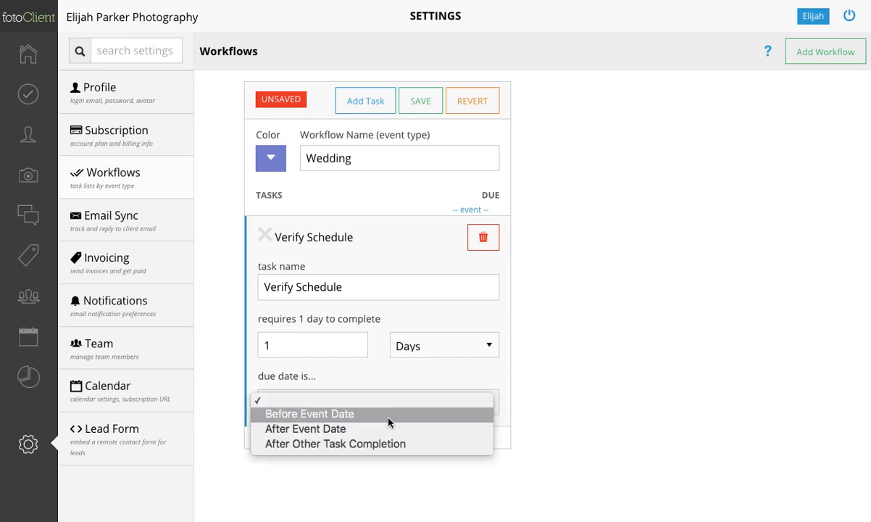
left_click(389, 421)
left_click(299, 458)
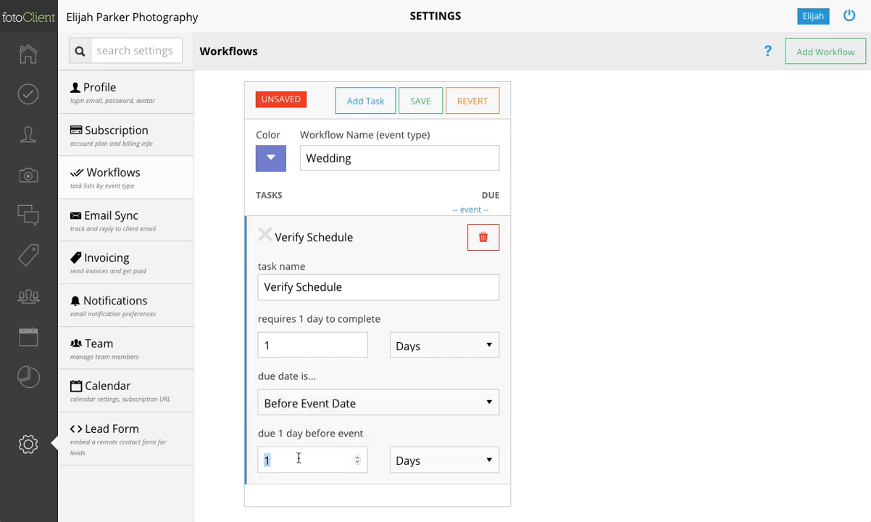
type("2")
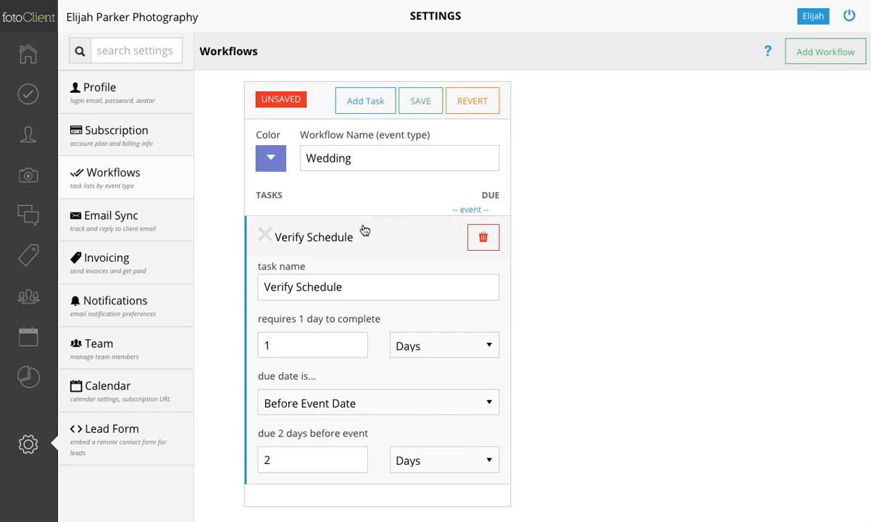
left_click(414, 103)
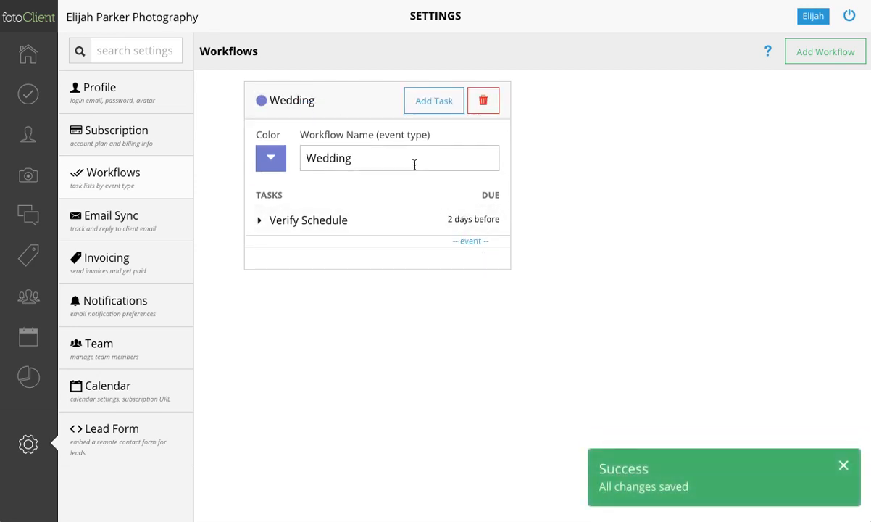
Step: Add a second task named "Prep Equipment" to the Wedding workflow
left_click(439, 104)
left_click(291, 319)
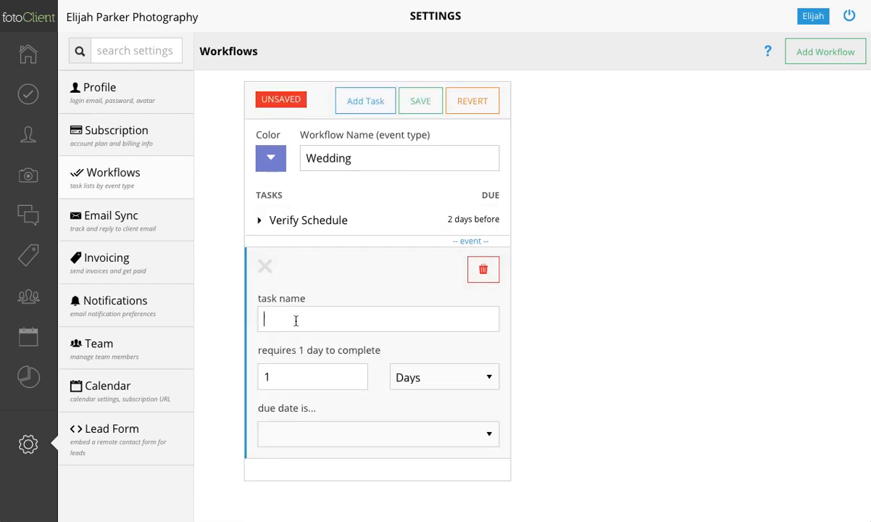
type("Prep Equipment")
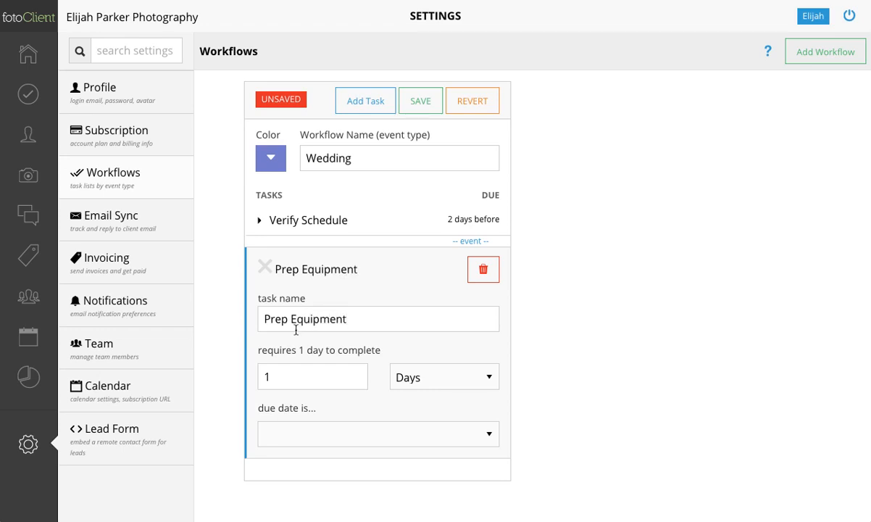
Step: Make the Prep Equipment task due 1 day before the event date, and check the Verify Schedule task's details
left_click(341, 434)
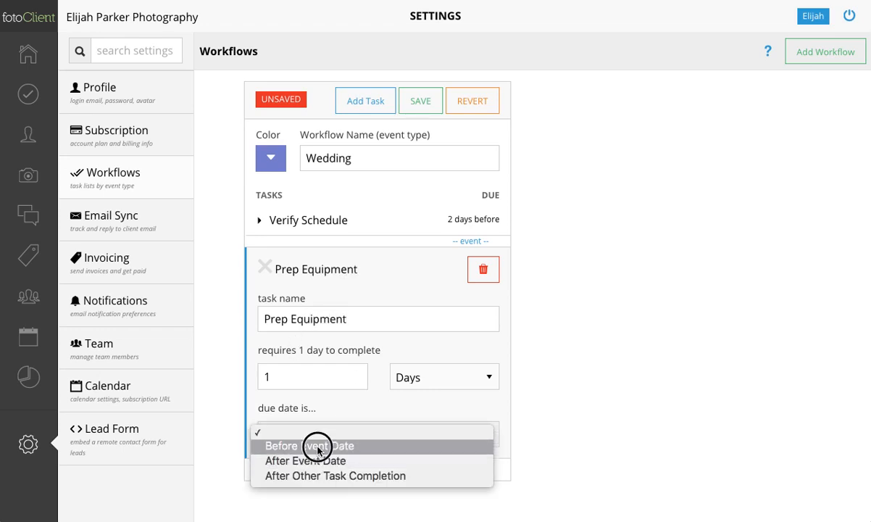
left_click(317, 446)
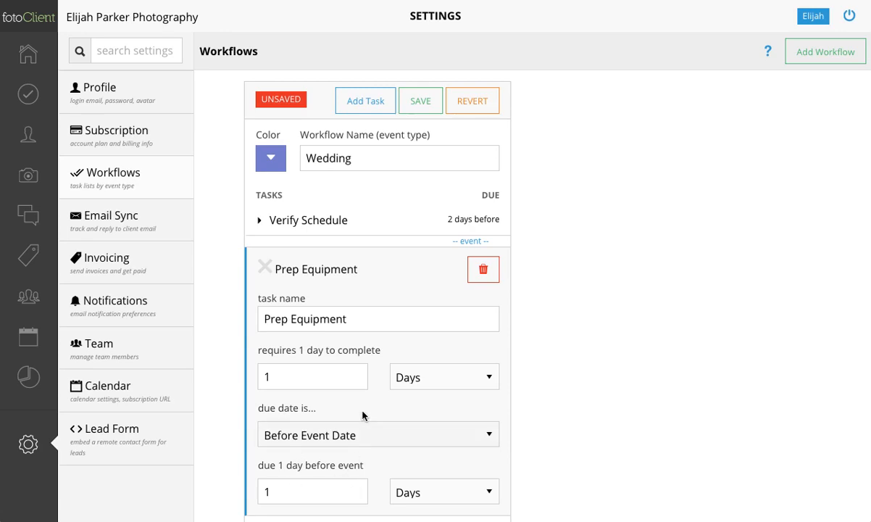
scroll(395, 350, "down", 1)
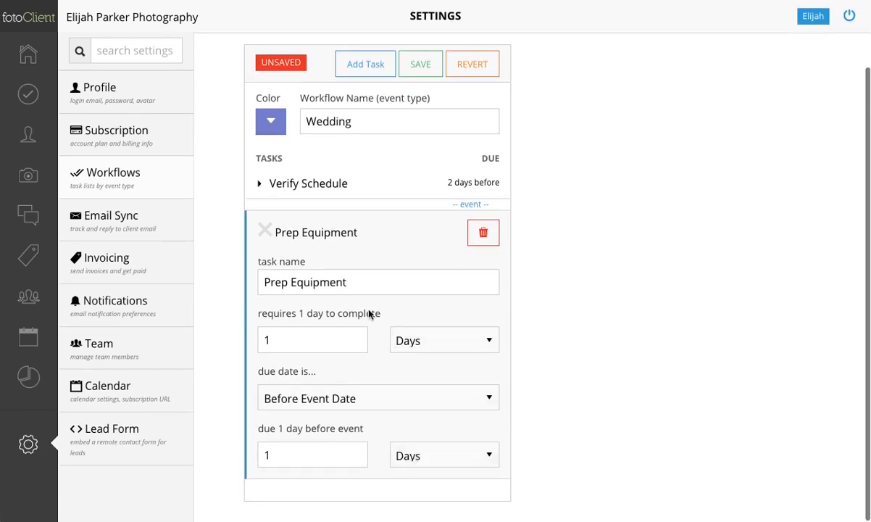
left_click(354, 229)
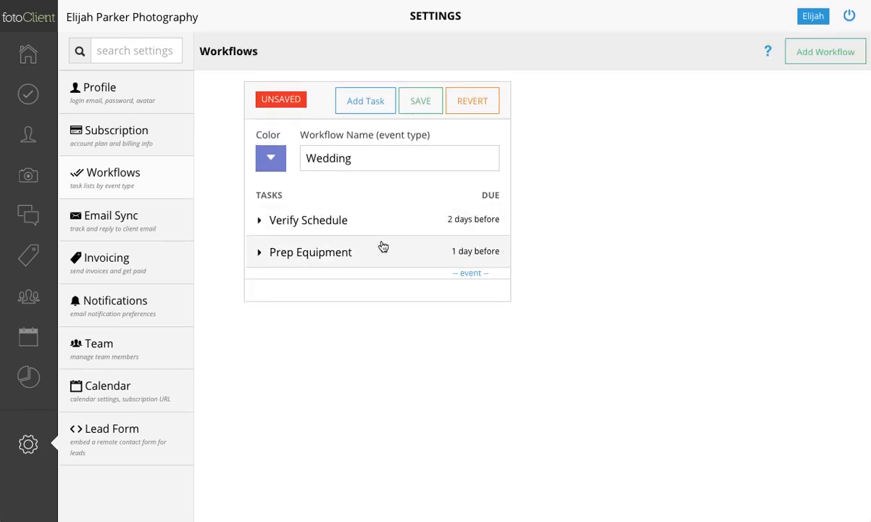
left_click(443, 220)
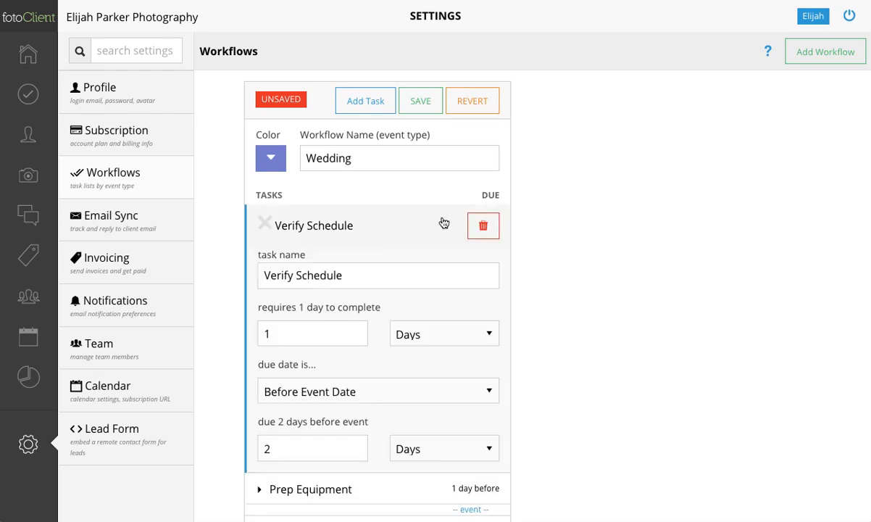
left_click(389, 223)
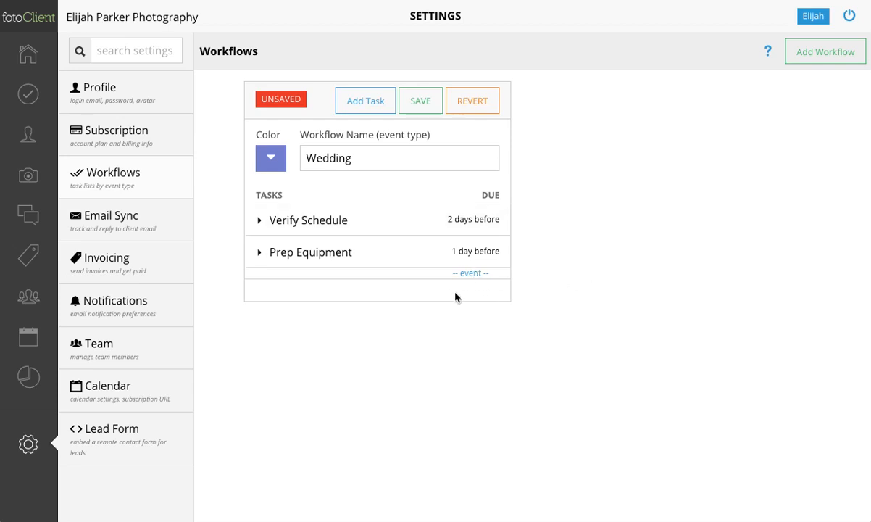
Step: Add a third task named "Import Photos" to the Wedding workflow
left_click(375, 109)
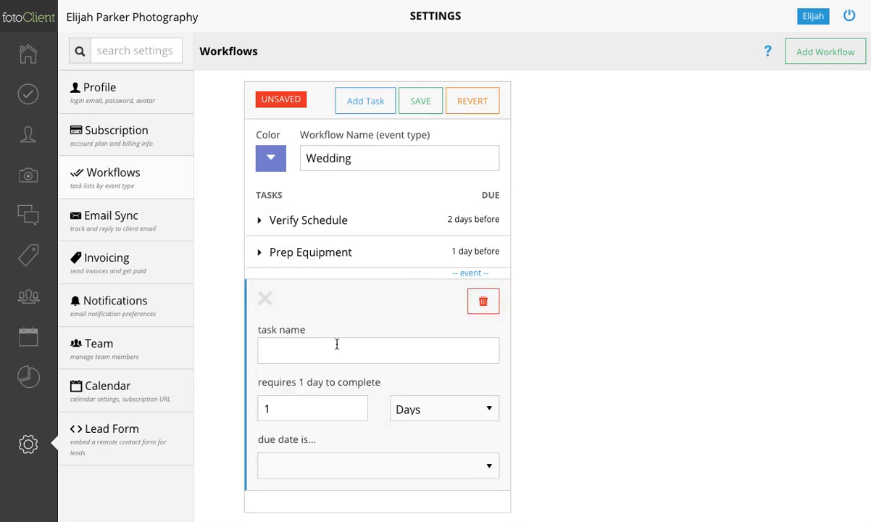
type("Import ")
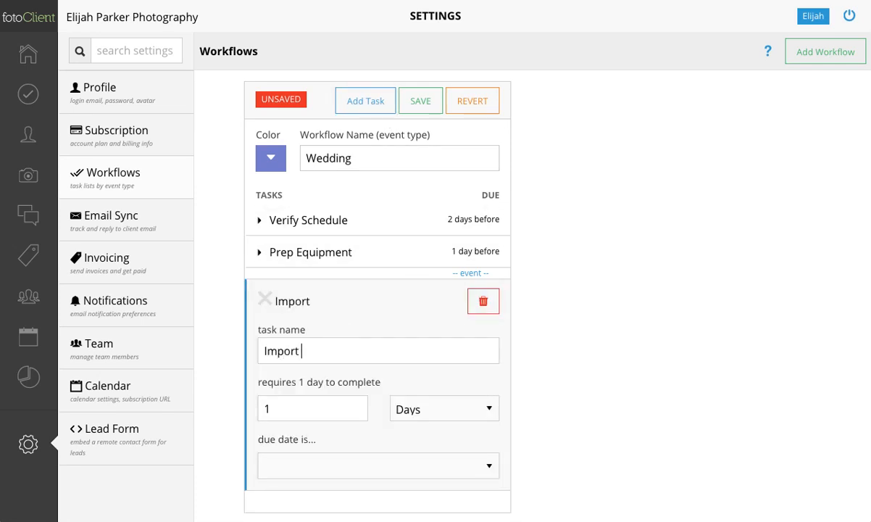
type("Photos")
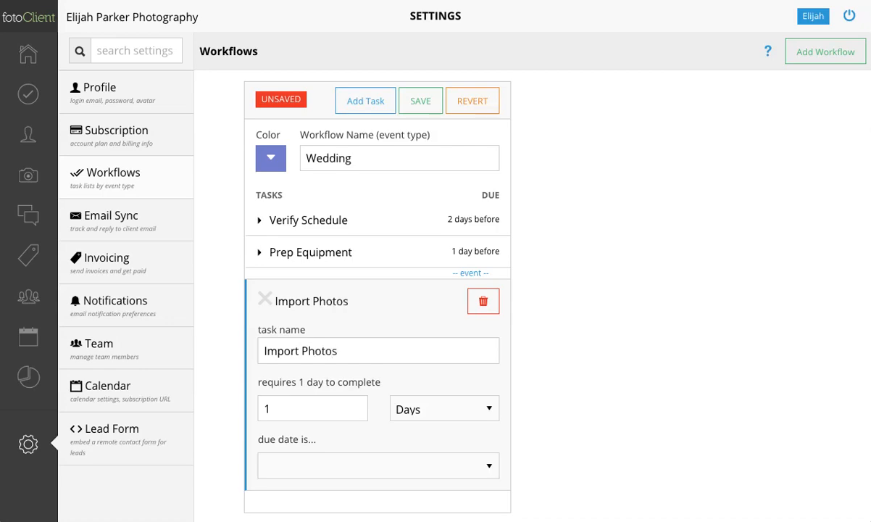
Step: Make the Import Photos task due 0 days after the event date and collapse its details
scroll(348, 346, "down", 1)
left_click(319, 454)
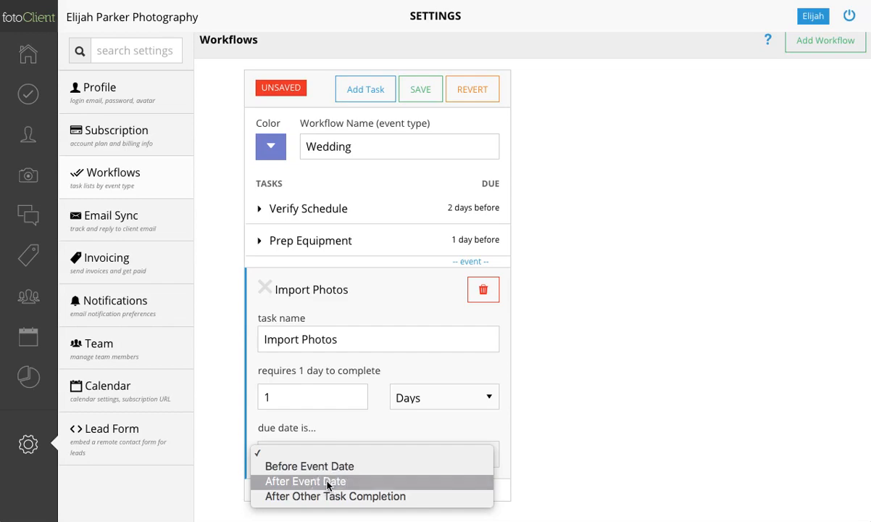
left_click(326, 482)
scroll(316, 429, "down", 2)
double_click(317, 455)
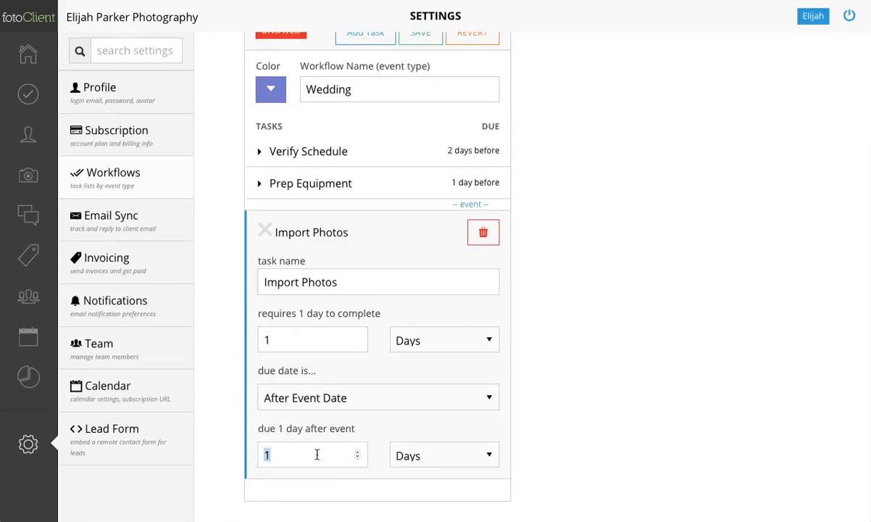
type("0")
left_click(370, 230)
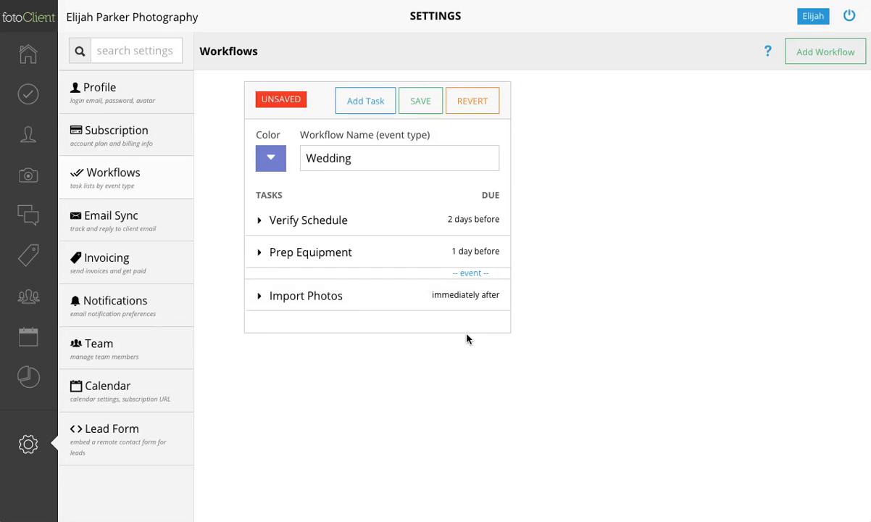
Step: Add a fourth task named "Backup Photos" to the Wedding workflow
left_click(366, 104)
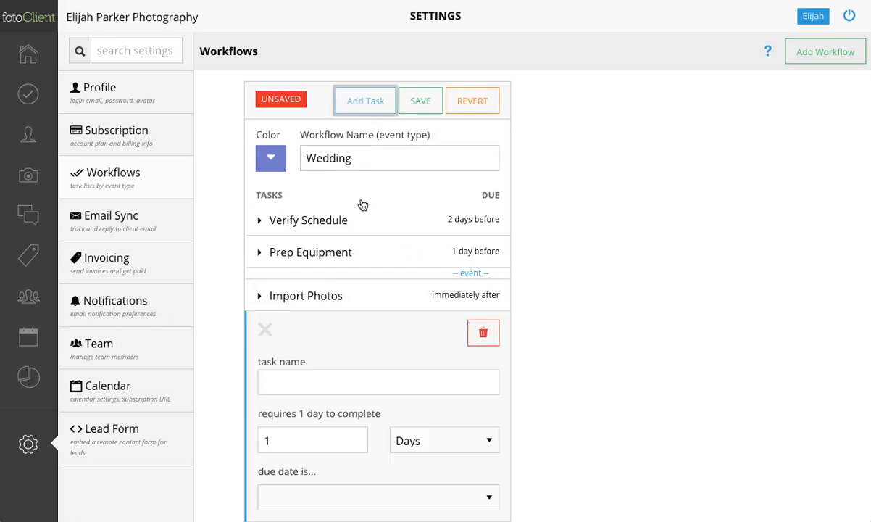
type("B")
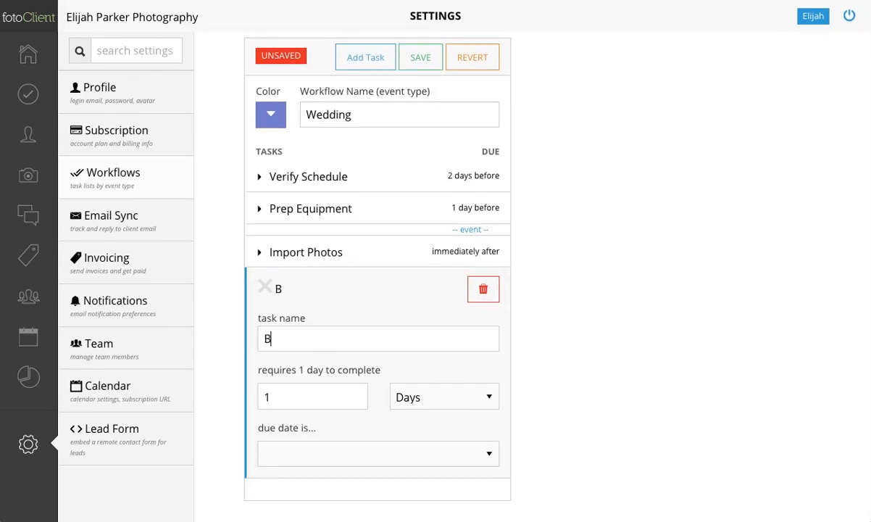
type("ackup Photos")
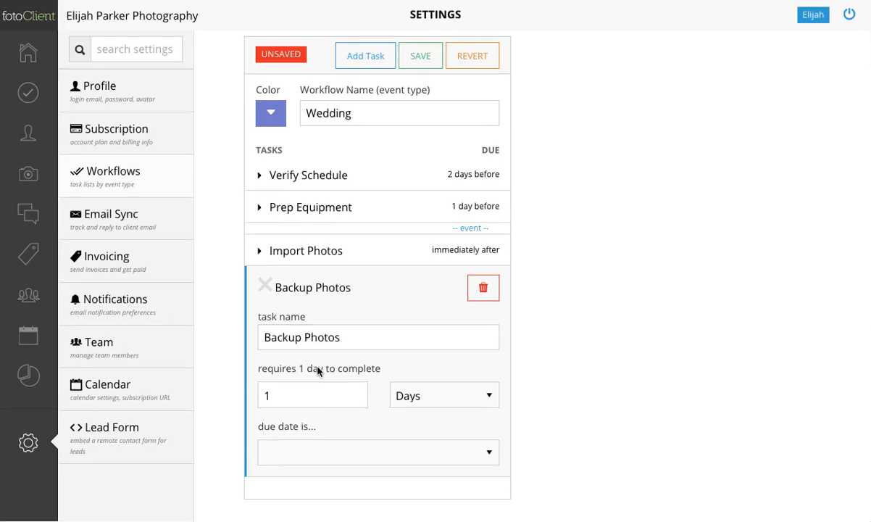
Step: Make the Backup Photos task due after completion of the Import Photos task and collapse its details
left_click(326, 455)
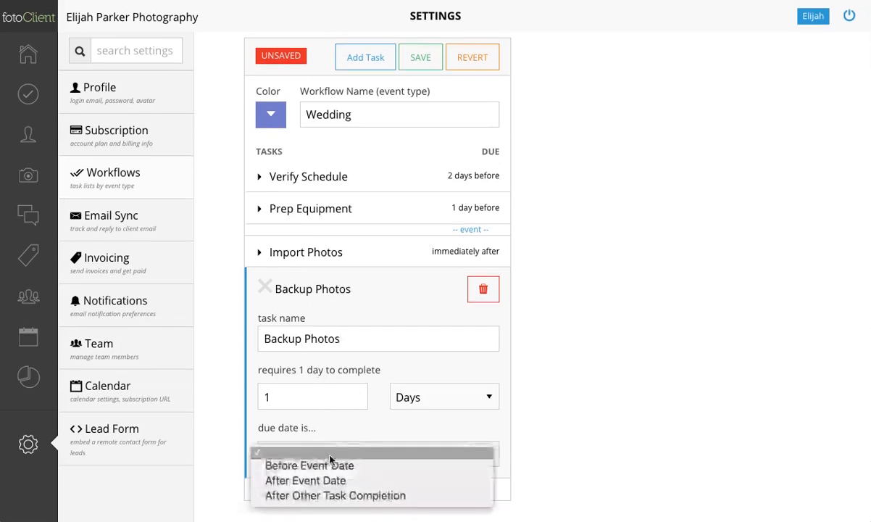
left_click(345, 497)
scroll(360, 424, "down", 2)
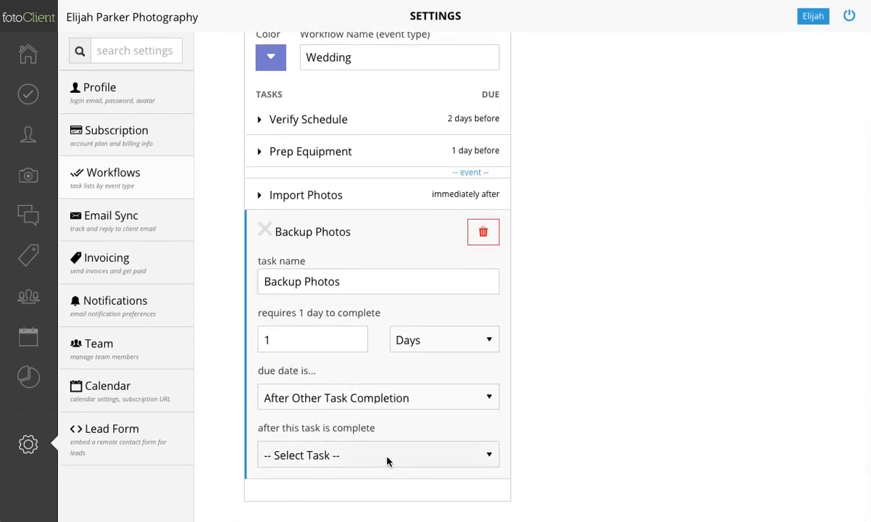
left_click(387, 454)
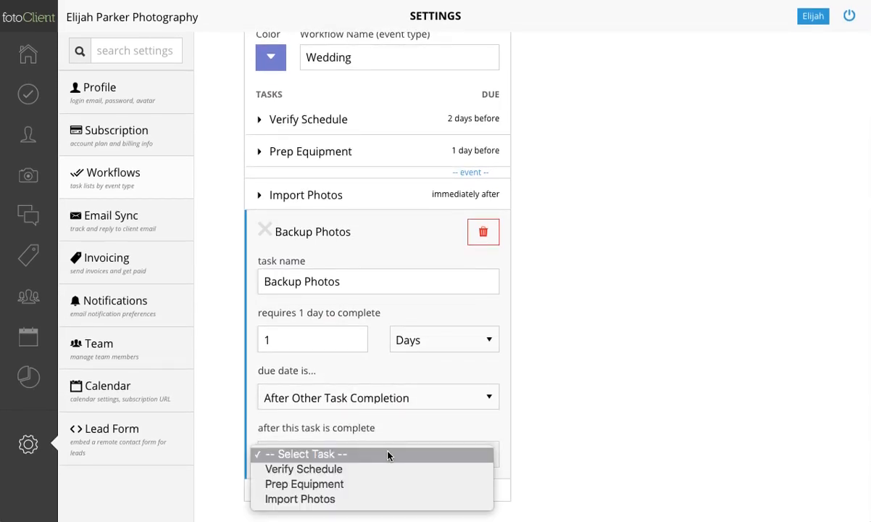
left_click(323, 499)
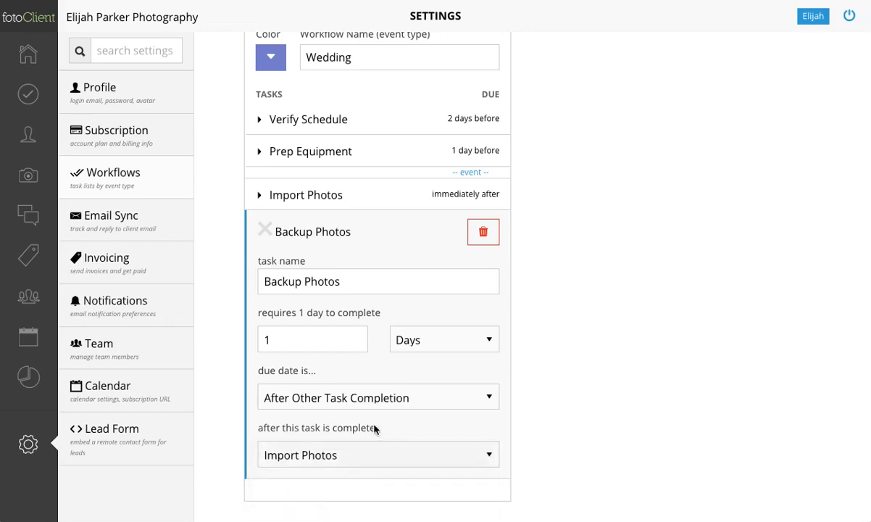
left_click(381, 236)
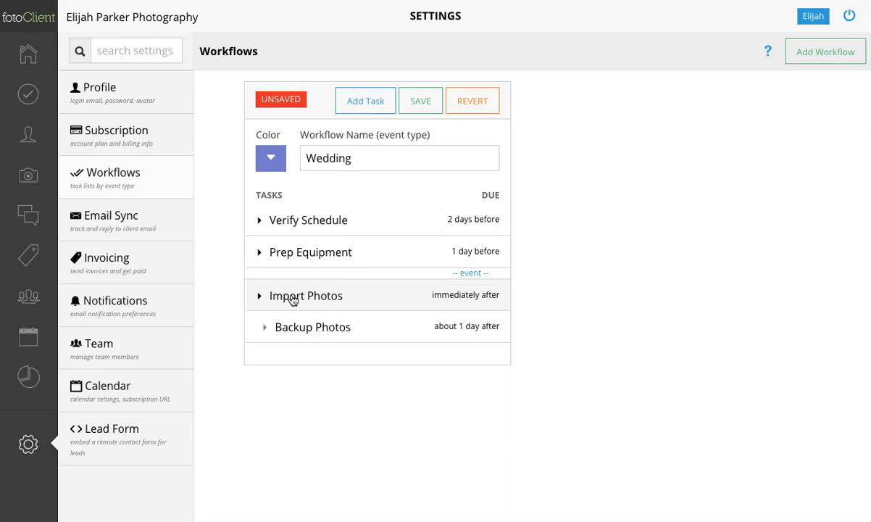
Step: Add a fifth task named "Select Photos for Edit" to the Wedding workflow, requiring 3 days to complete
left_click(371, 101)
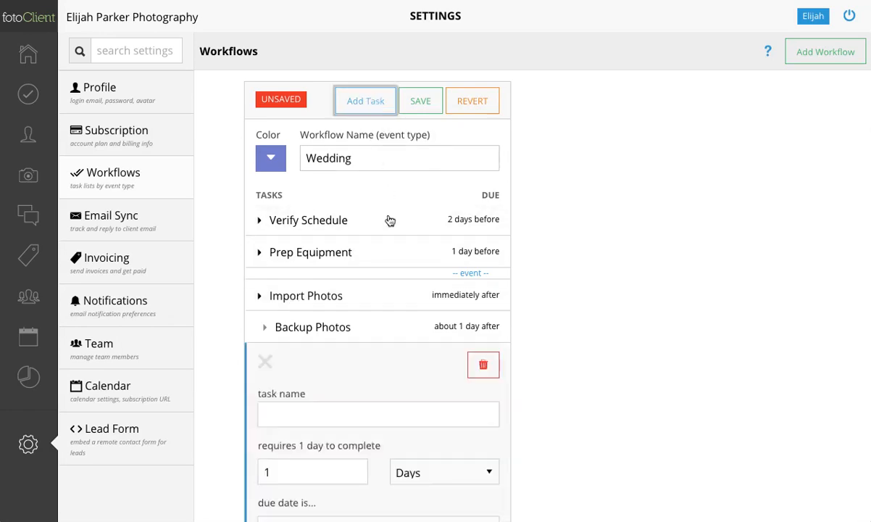
scroll(332, 395, "down", 2)
left_click(328, 345)
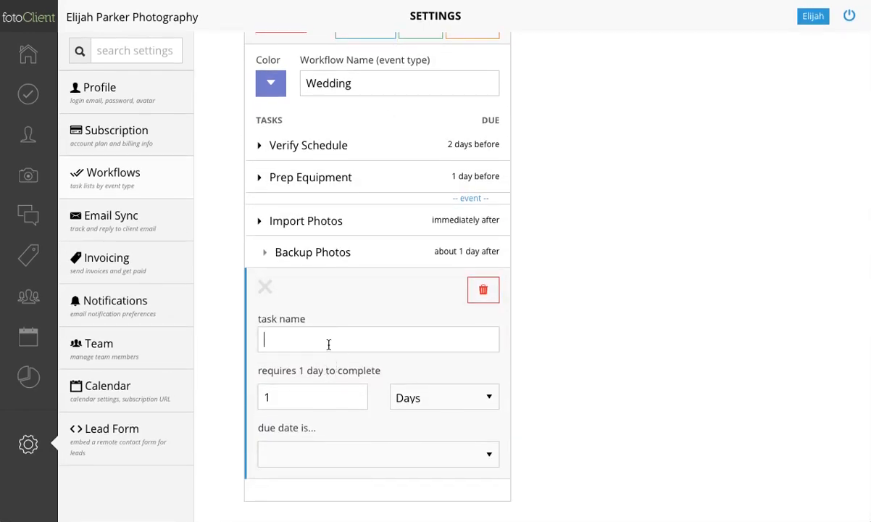
type("Selec")
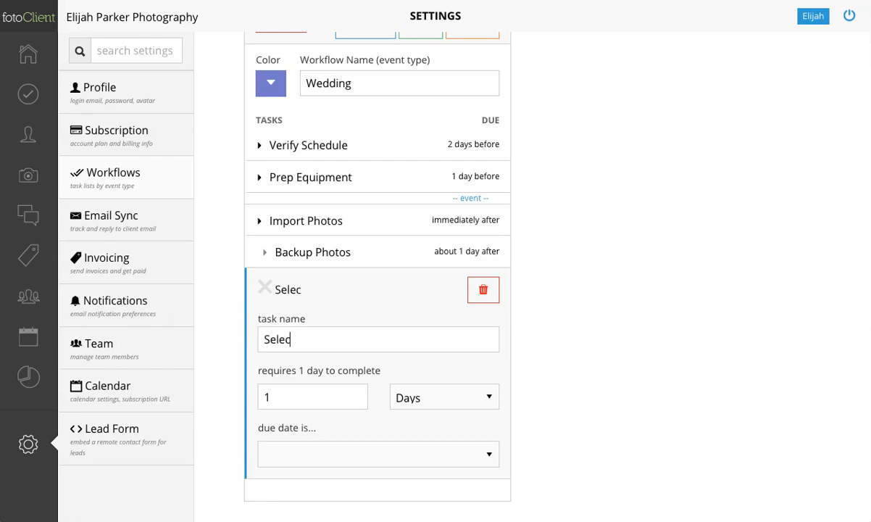
type("t Photos ")
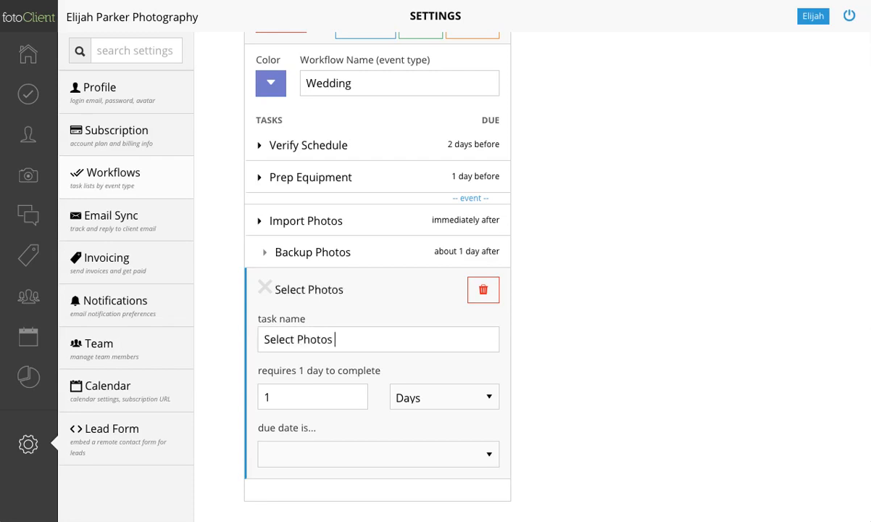
type("for Edit")
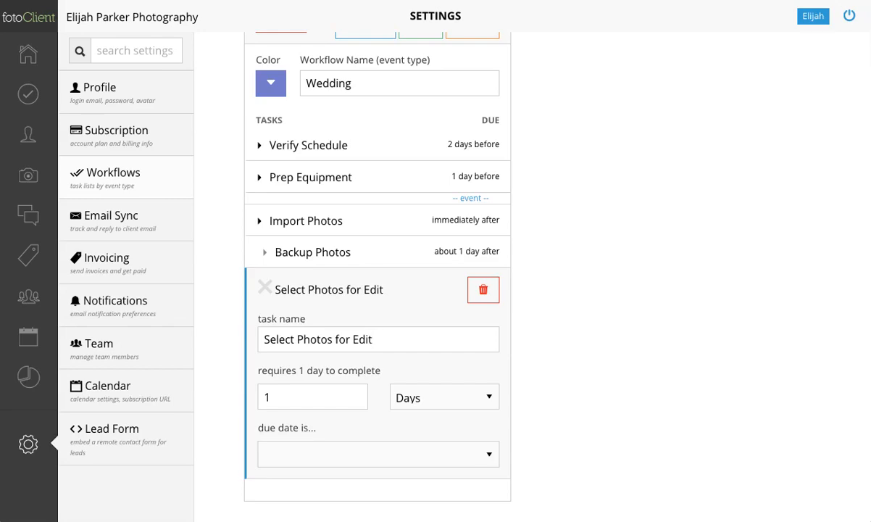
double_click(295, 398)
type("3")
Step: Make the Select Photos for Edit task due 7 days after the event date, then save the workflow and collapse the task
left_click(326, 454)
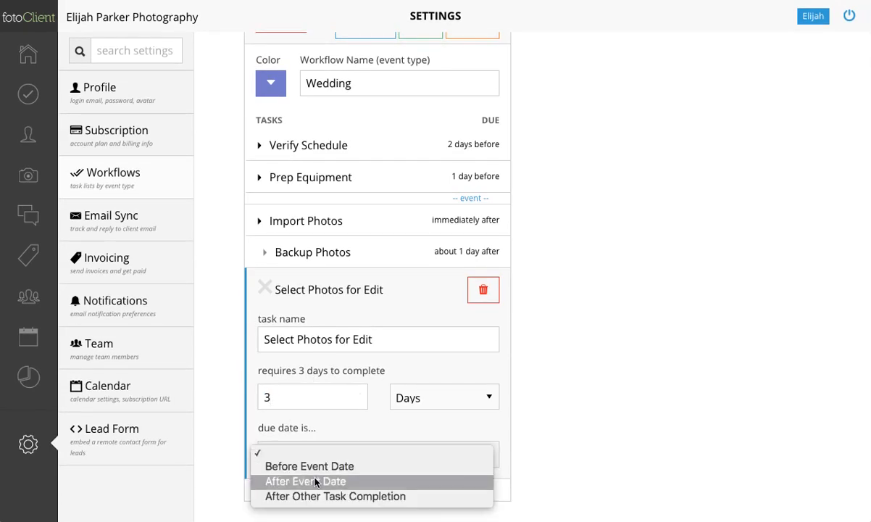
left_click(313, 481)
scroll(316, 478, "down", 2)
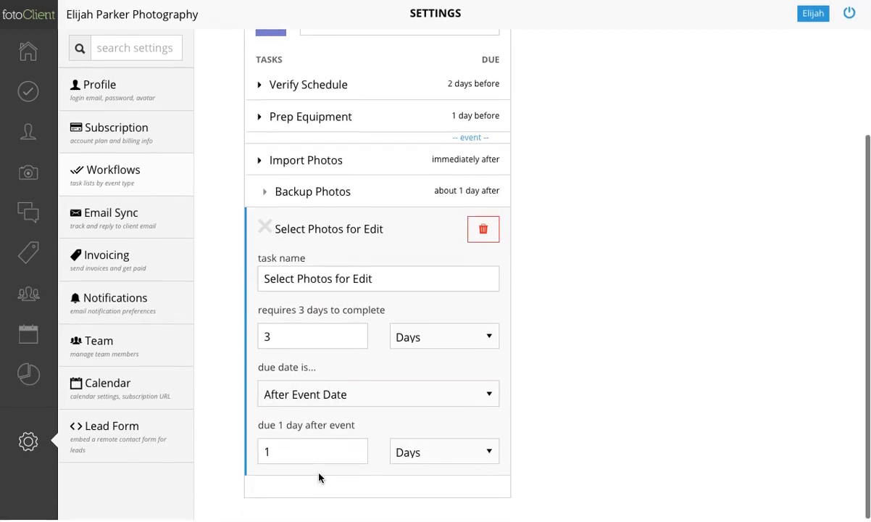
double_click(315, 452)
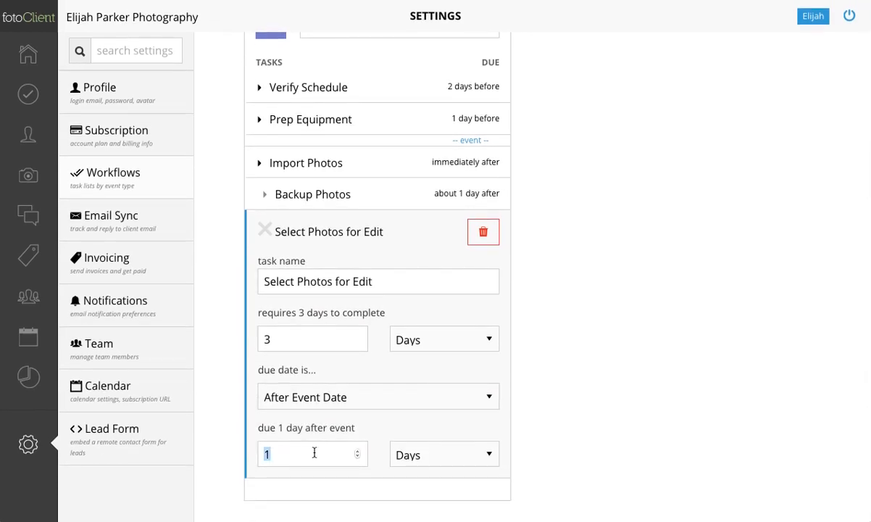
type("7")
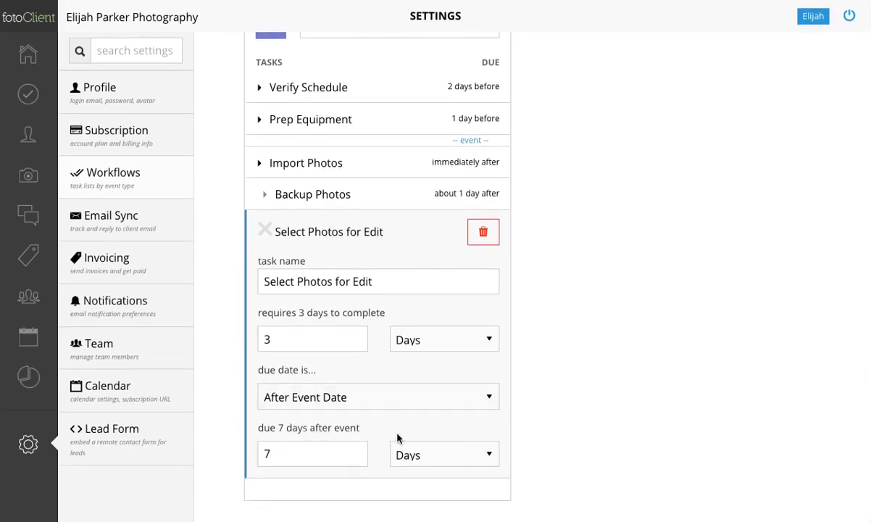
scroll(463, 171, "up", 3)
left_click(418, 79)
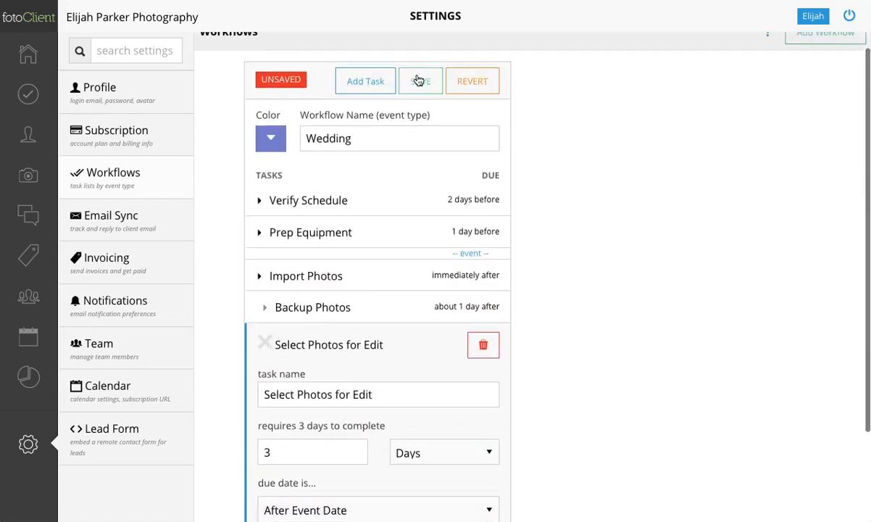
scroll(353, 276, "down", 3)
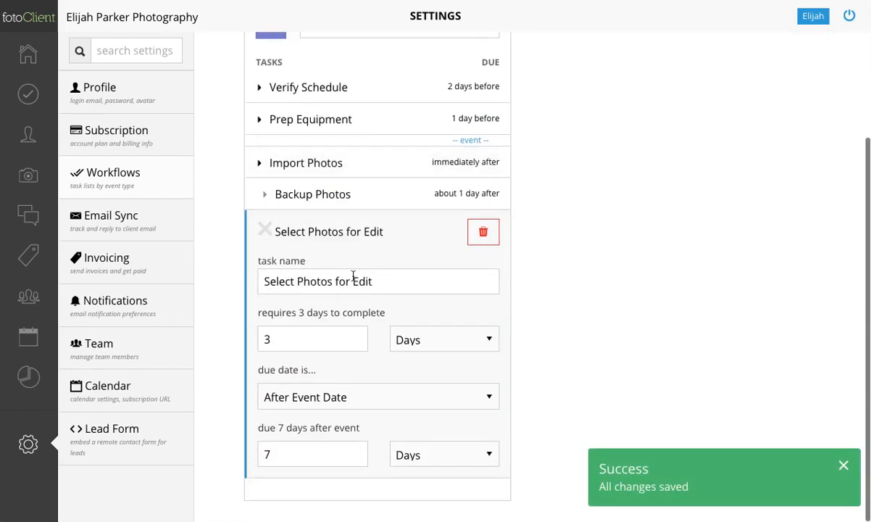
left_click(424, 229)
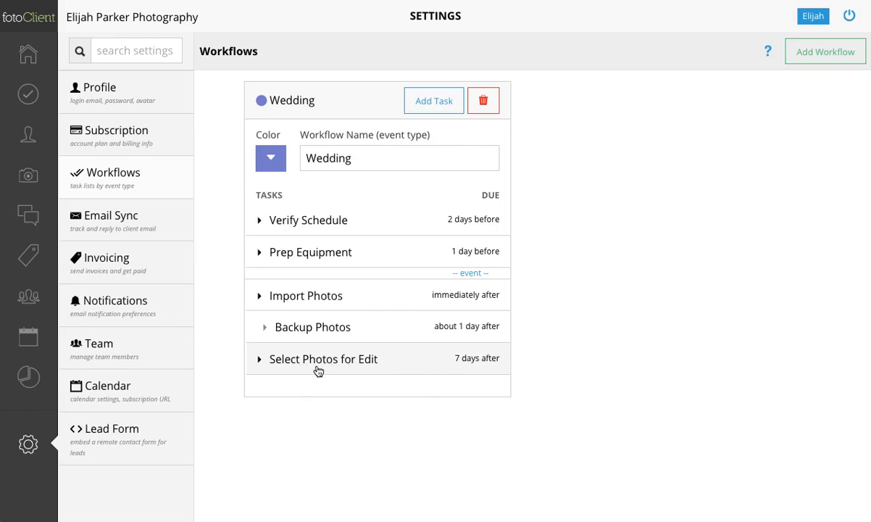
Step: Add a sixth task named "Edit Photos" to the Wedding workflow, requiring 5 days to complete
left_click(433, 101)
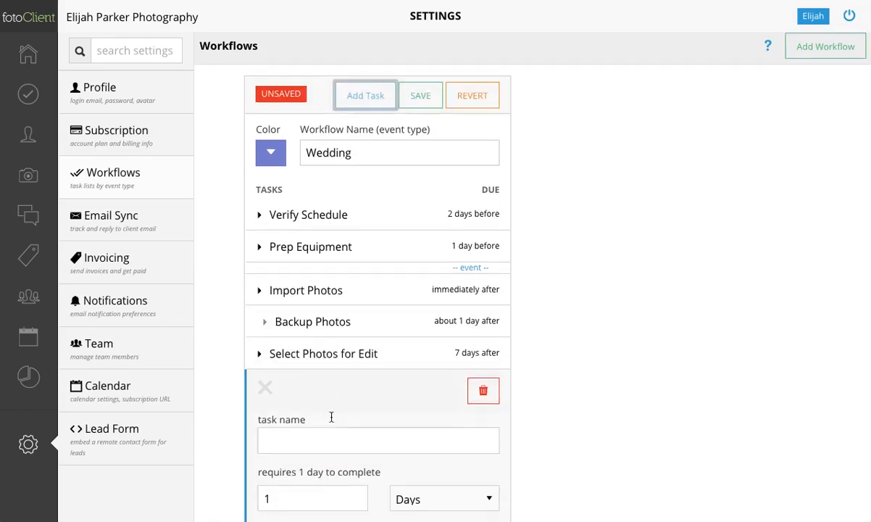
scroll(330, 414, "down", 3)
type("Edi")
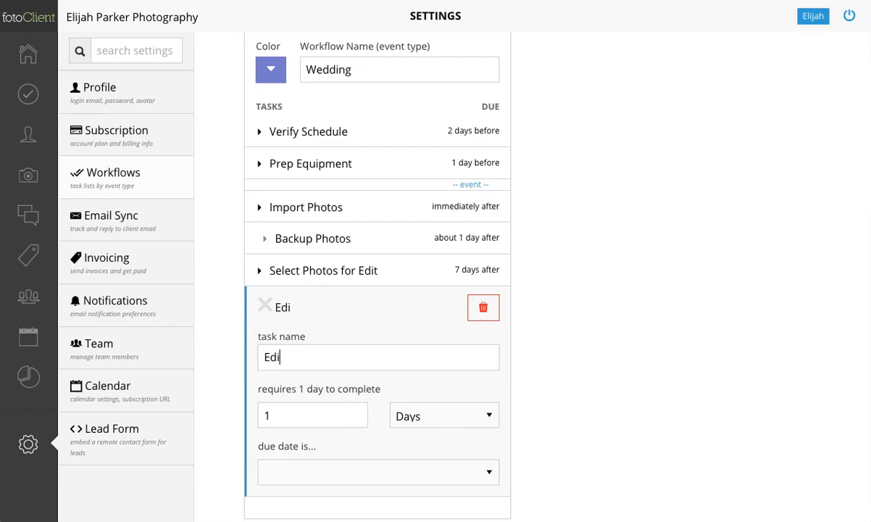
type("t Photos")
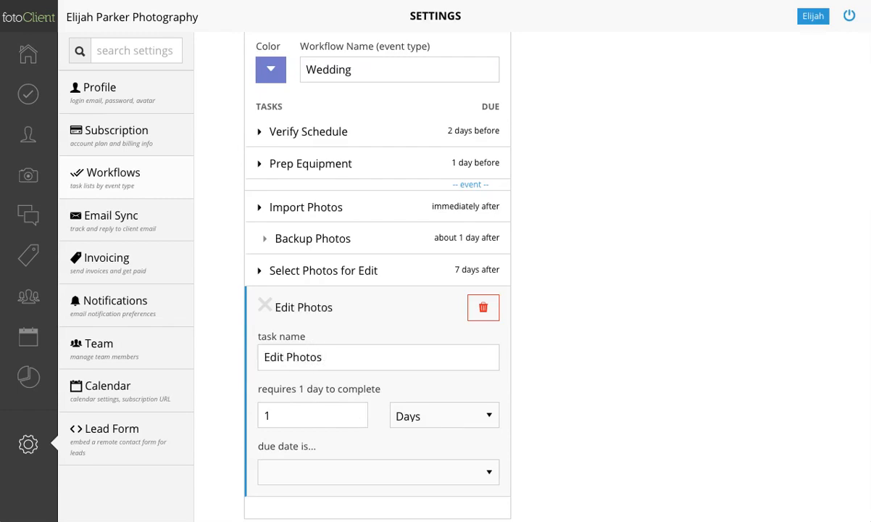
scroll(290, 386, "down", 1)
double_click(289, 387)
type("5")
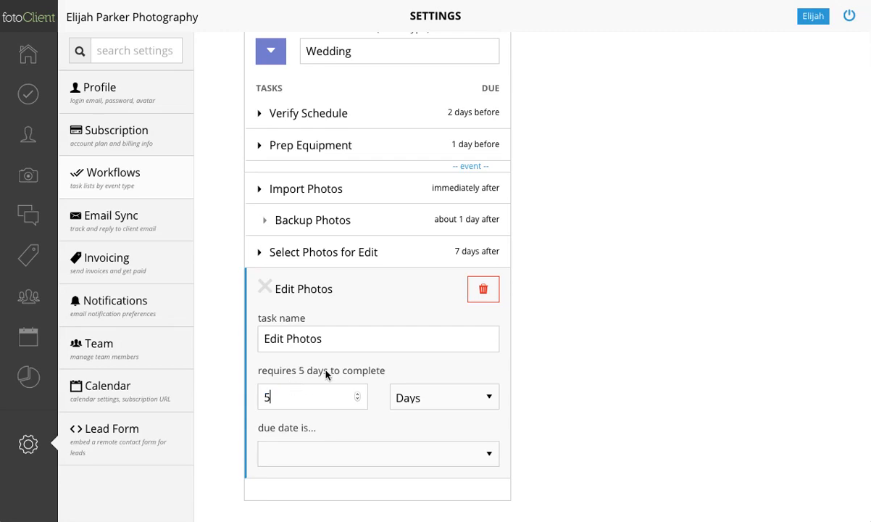
Step: Make the Edit Photos task due after completion of Select Photos for Edit and save the Wedding workflow
left_click(320, 455)
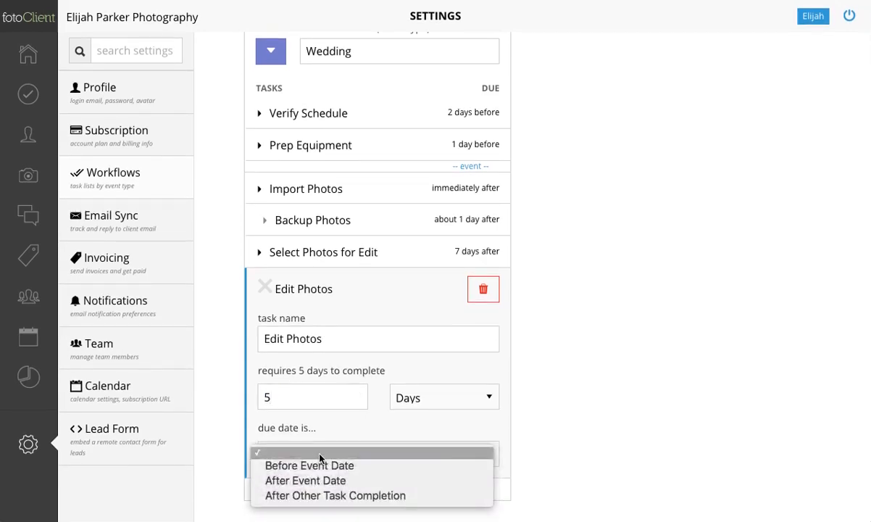
left_click(325, 494)
scroll(333, 464, "down", 2)
left_click(336, 458)
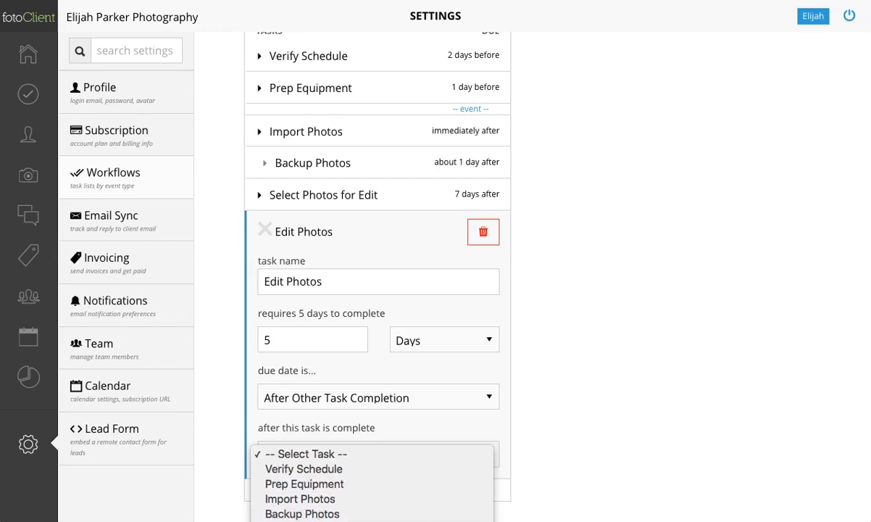
left_click(339, 520)
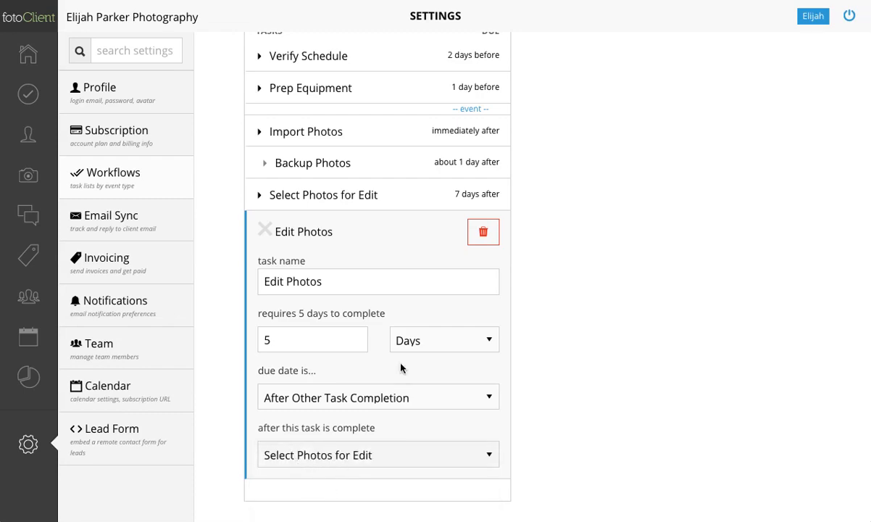
left_click(348, 221)
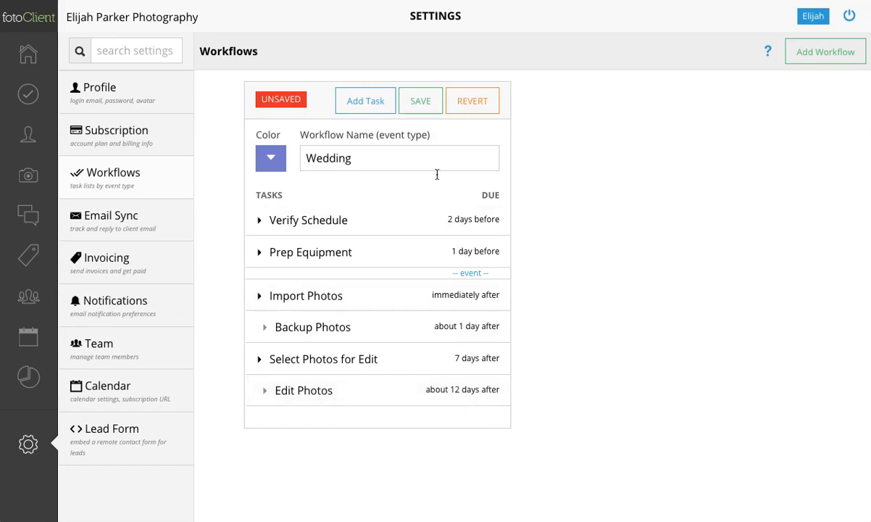
left_click(420, 101)
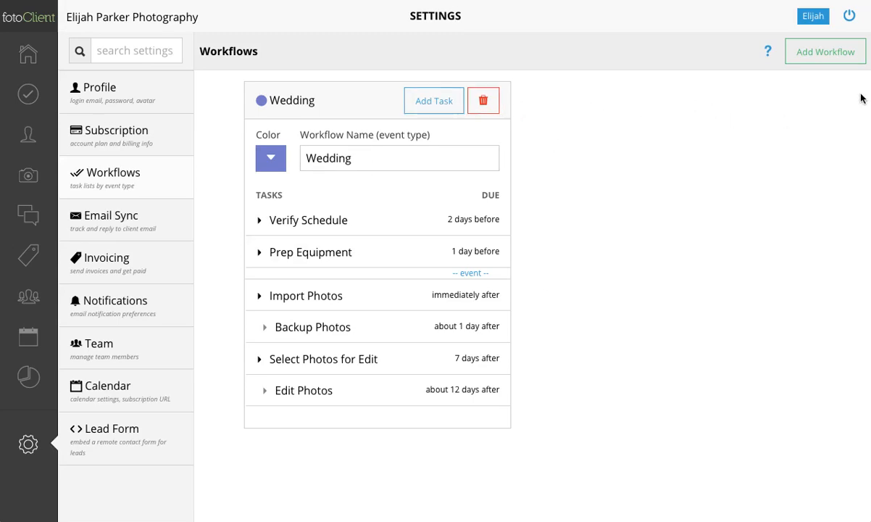
Step: Start a new event in the events list and date it 12/26/2015
left_click(21, 179)
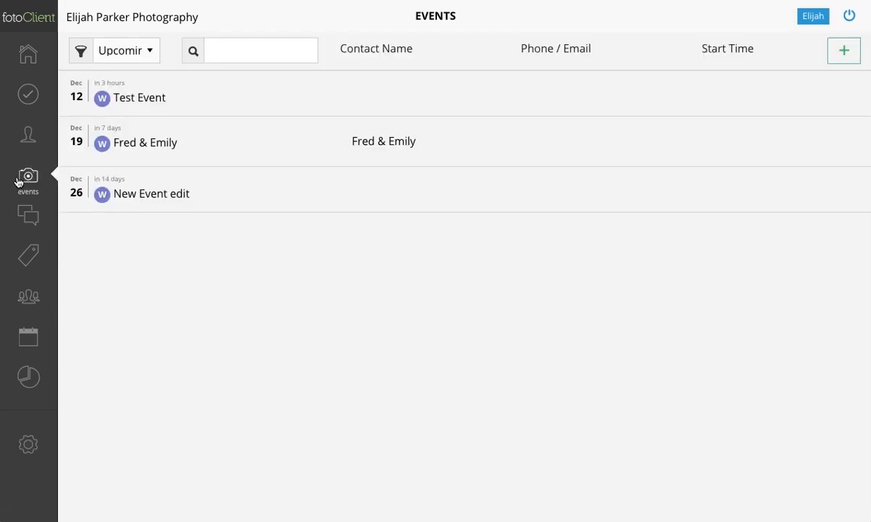
left_click(852, 55)
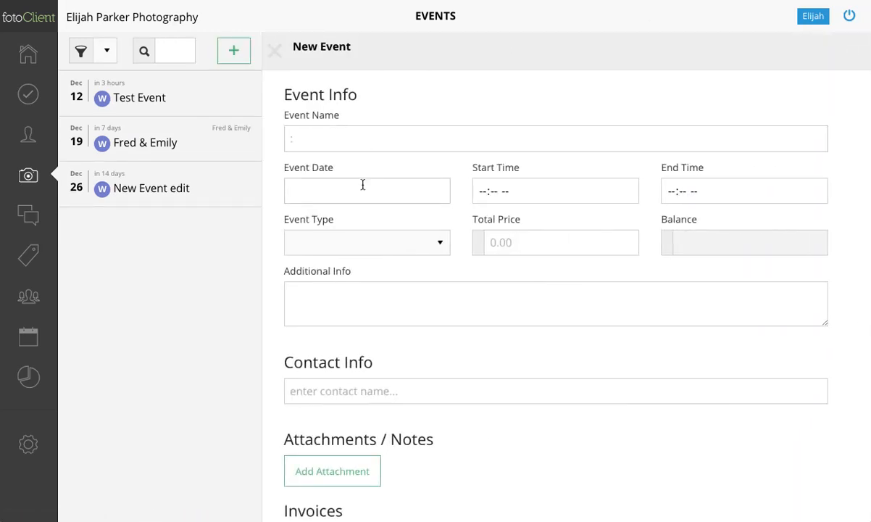
left_click(362, 185)
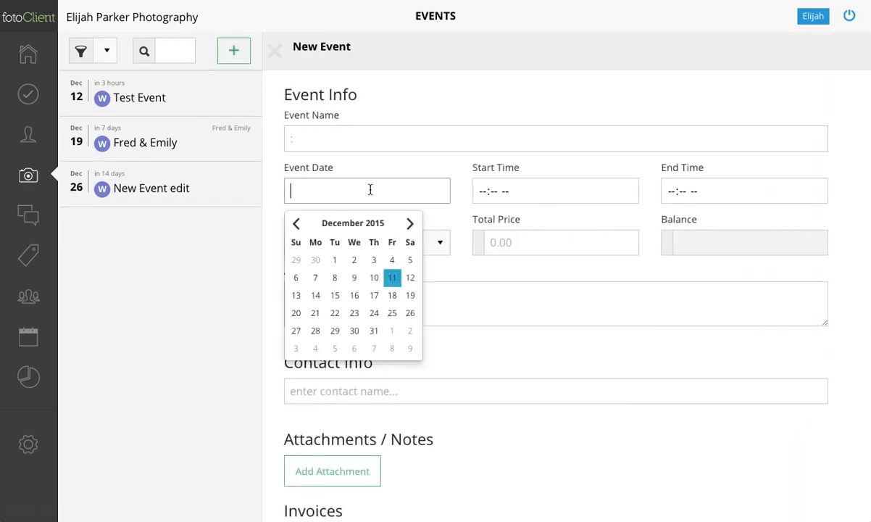
left_click(410, 319)
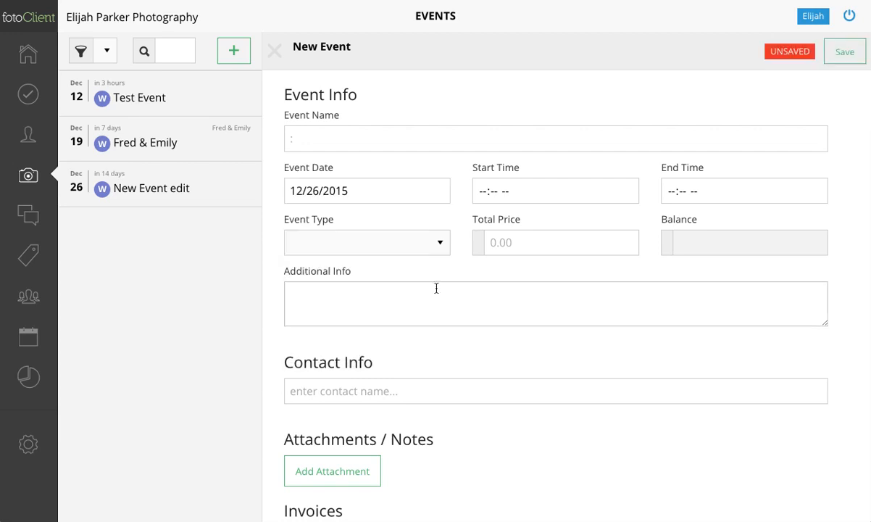
Step: Set the new event's date to 12/19/2015 and its event type to Wedding
left_click(350, 192)
left_click(409, 224)
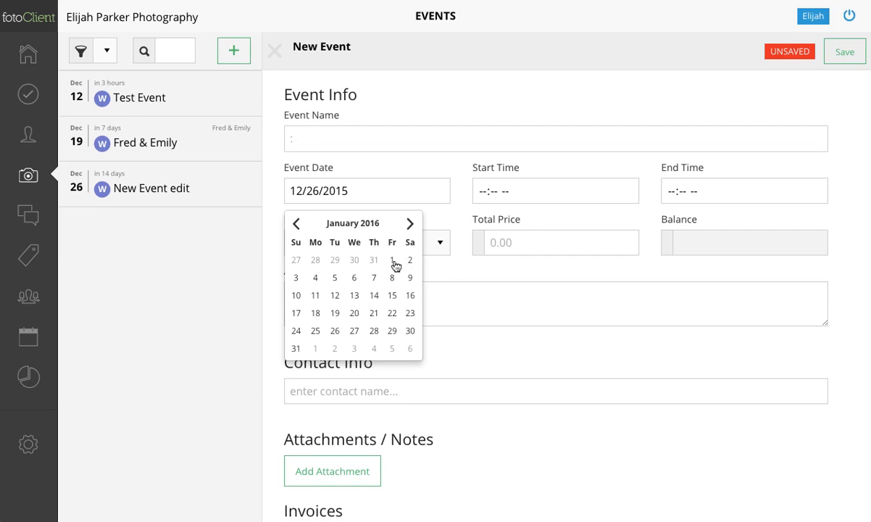
left_click(296, 224)
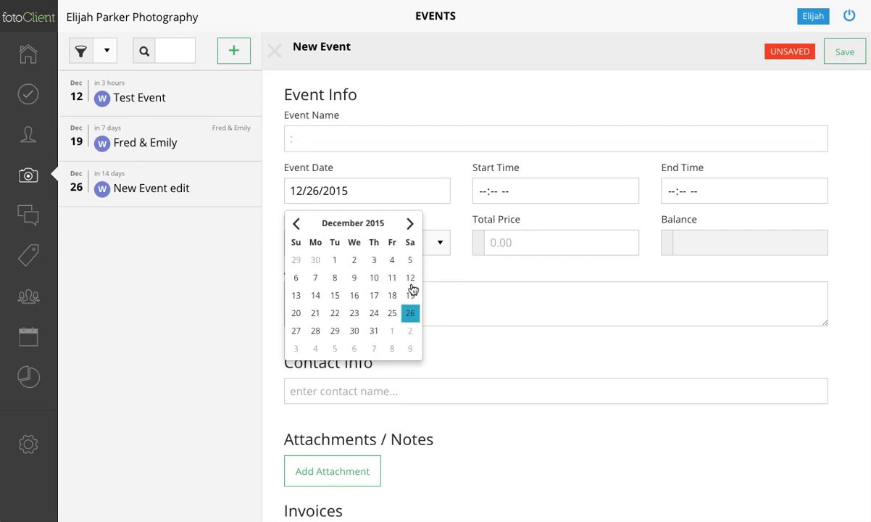
left_click(411, 296)
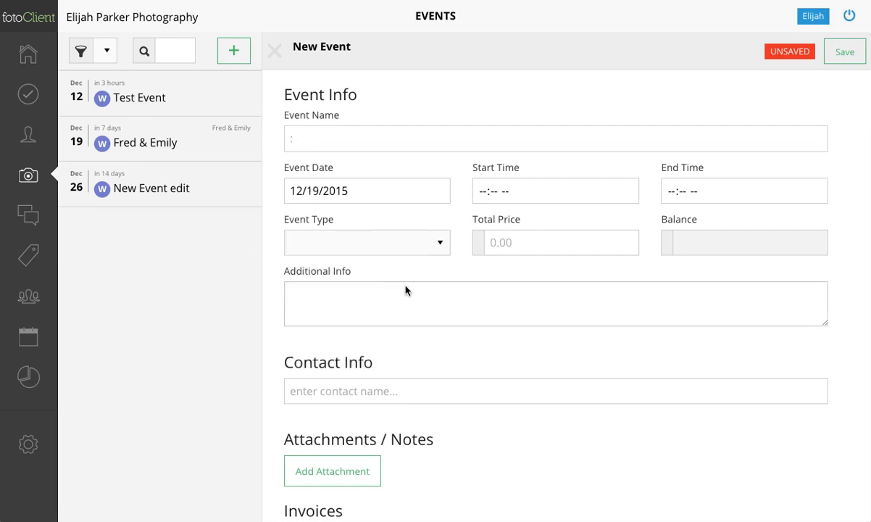
left_click(435, 246)
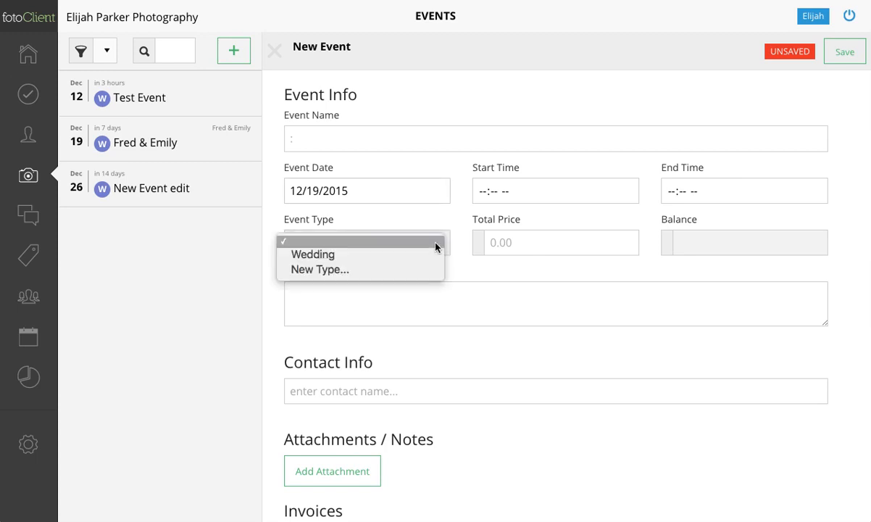
left_click(413, 253)
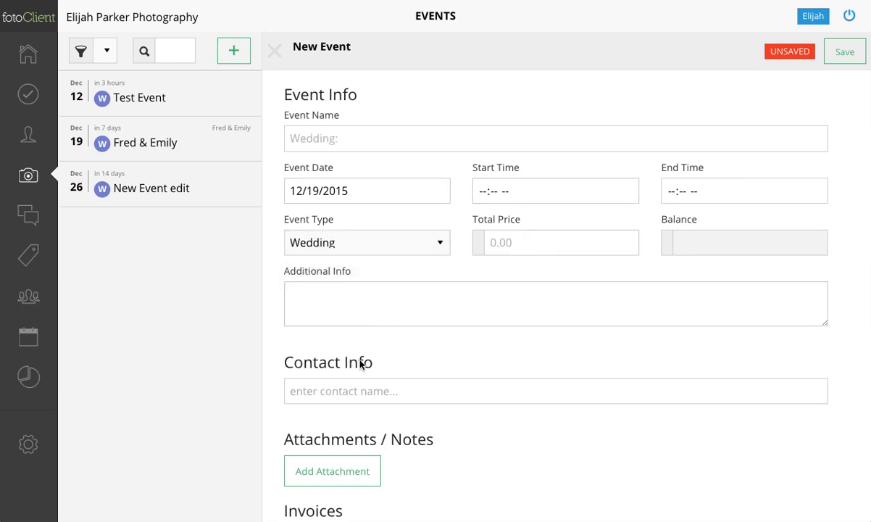
Step: Keep Wedding as the new event's type and create a new contact for the event from the couple's first names
left_click(366, 245)
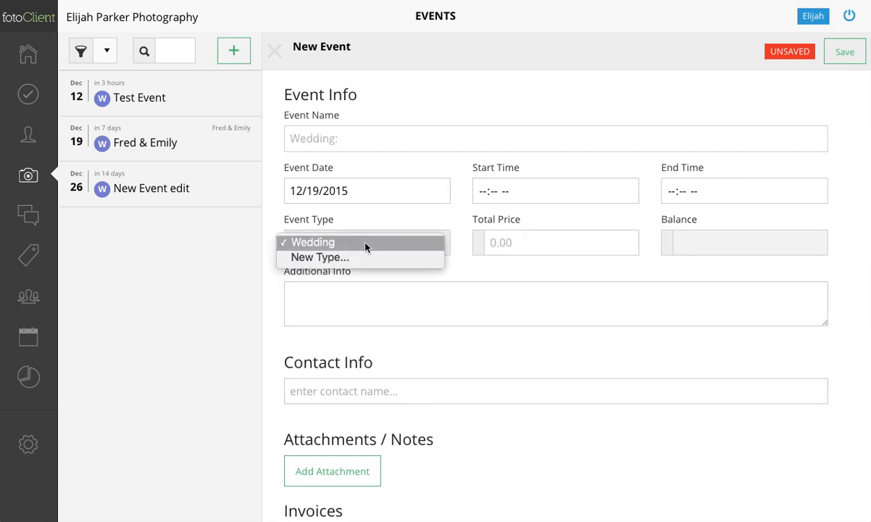
left_click(312, 245)
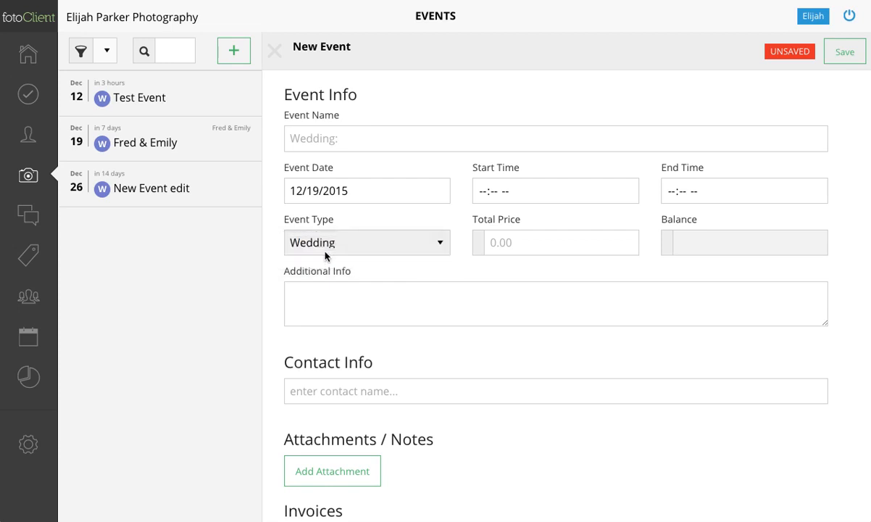
scroll(391, 326, "down", 2)
left_click(355, 313)
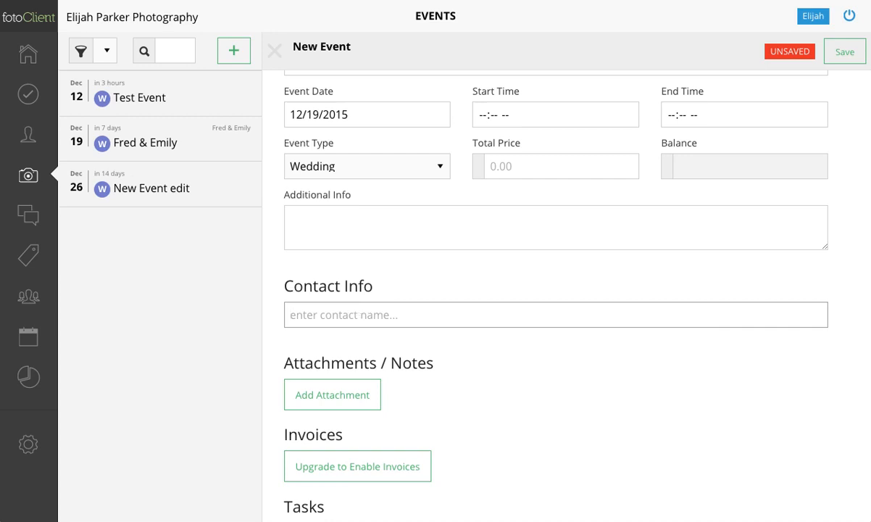
type("Bobby")
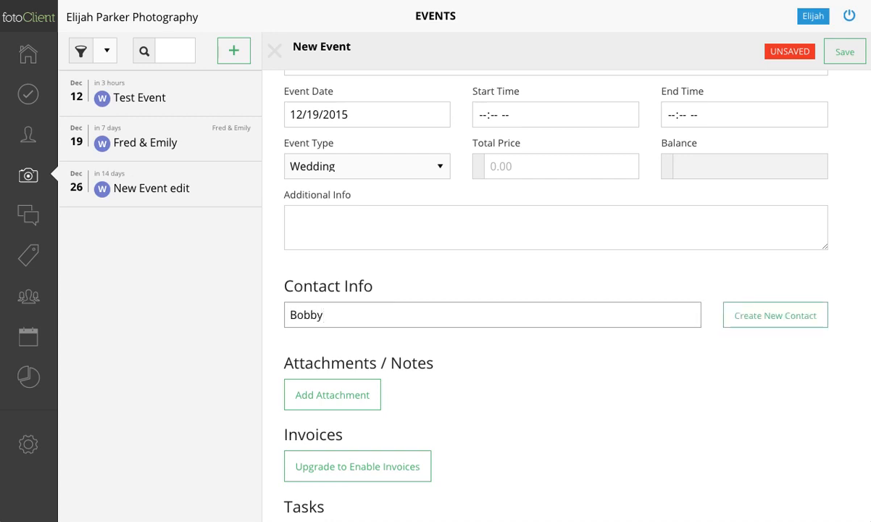
type("b")
key("BackSpace")
key("BackSpace")
key("BackSpace")
type("Bobby")
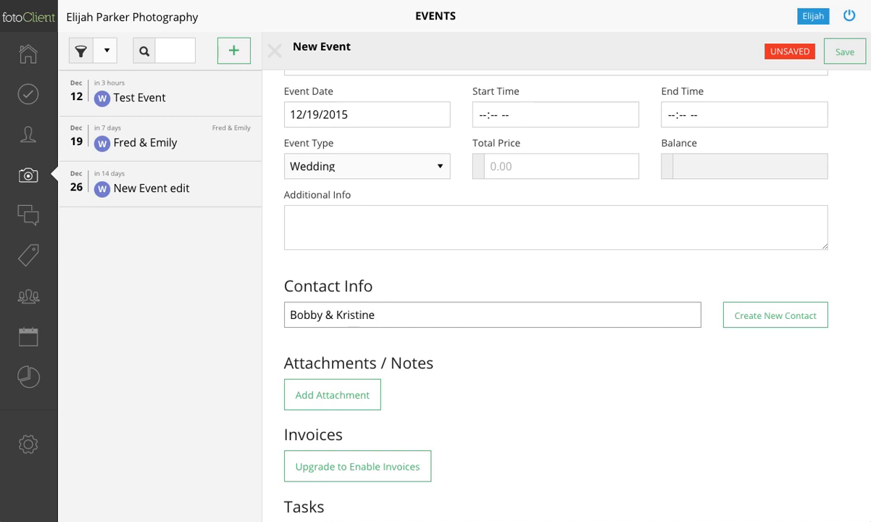
left_click(803, 314)
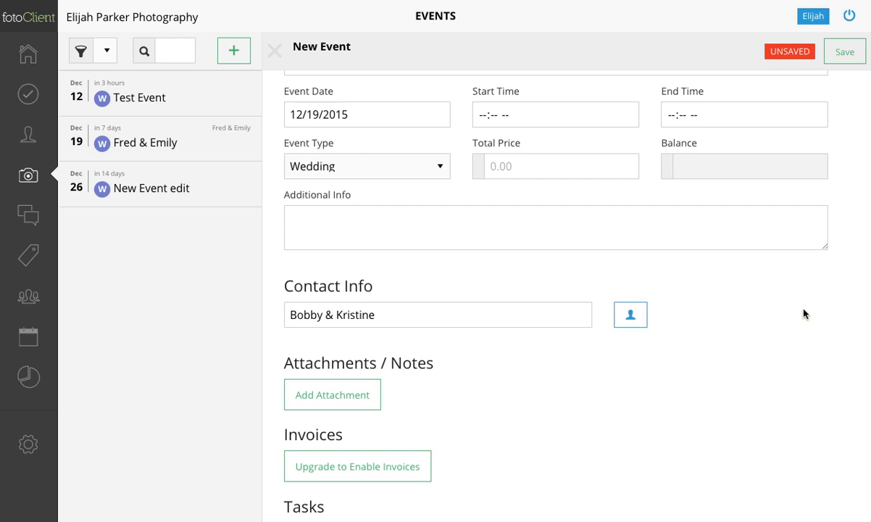
Step: Save the new event and review the due dates of its workflow tasks
left_click(855, 52)
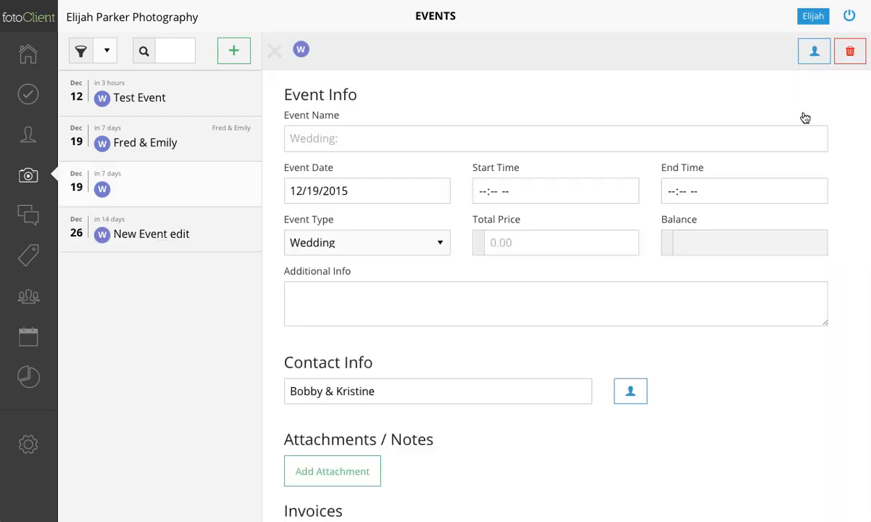
scroll(544, 206, "down", 3)
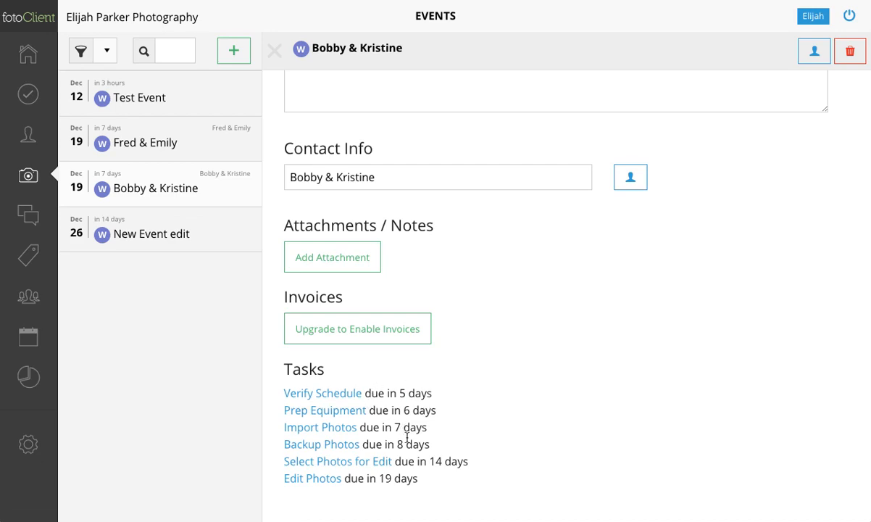
scroll(400, 400, "up", 3)
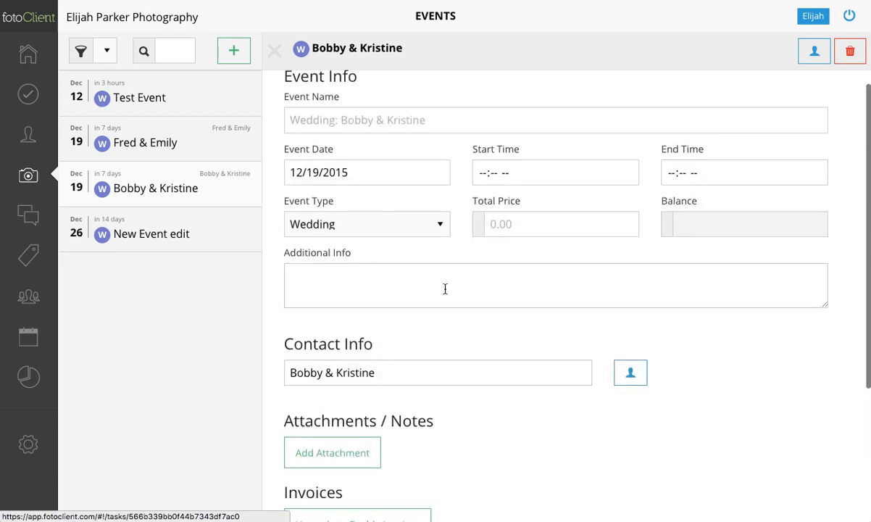
scroll(390, 317, "down", 3)
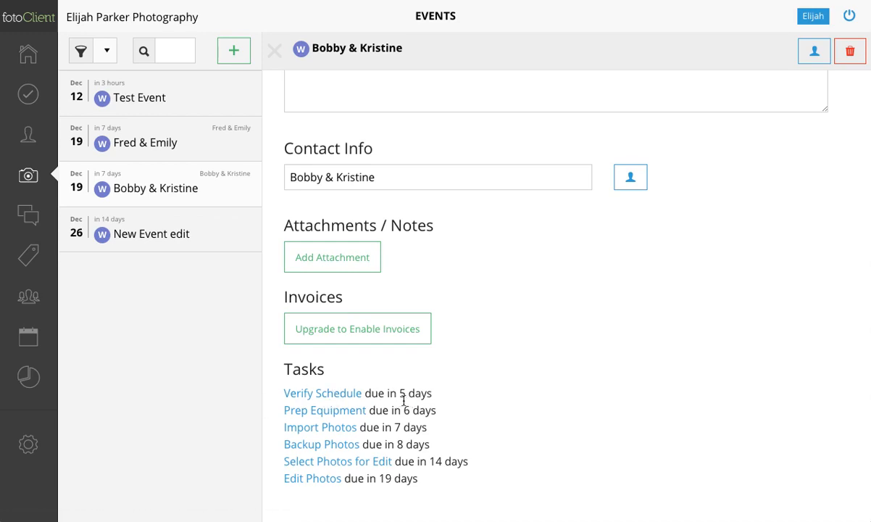
Step: Move the new wedding event's date to 12/26/2015, save it, and check its task due dates
scroll(402, 362, "up", 3)
left_click(377, 181)
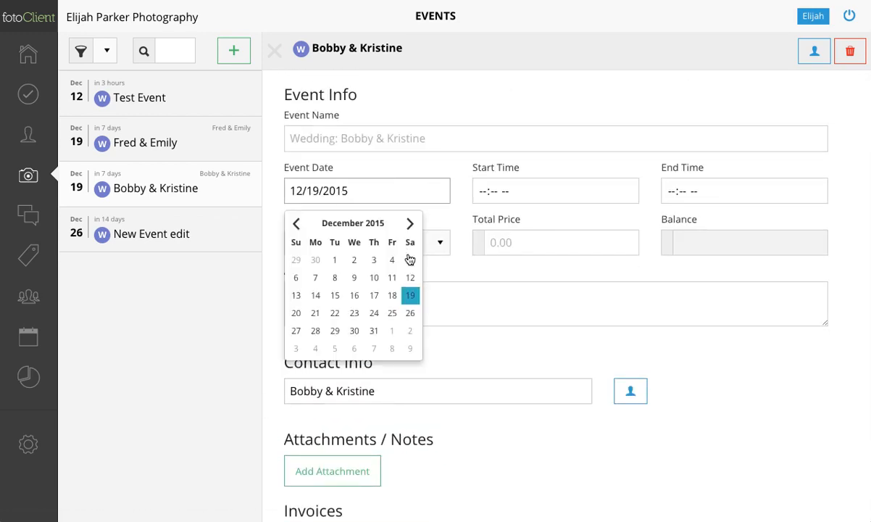
left_click(410, 313)
left_click(792, 51)
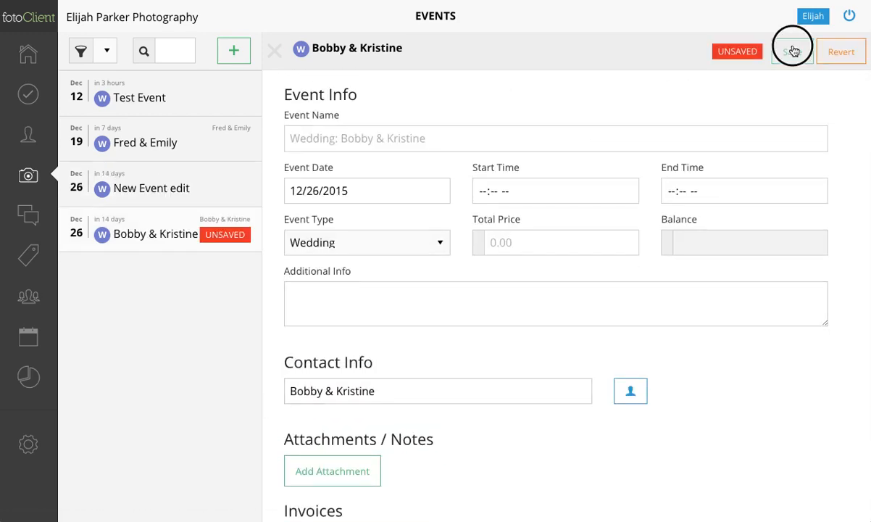
scroll(474, 258, "down", 3)
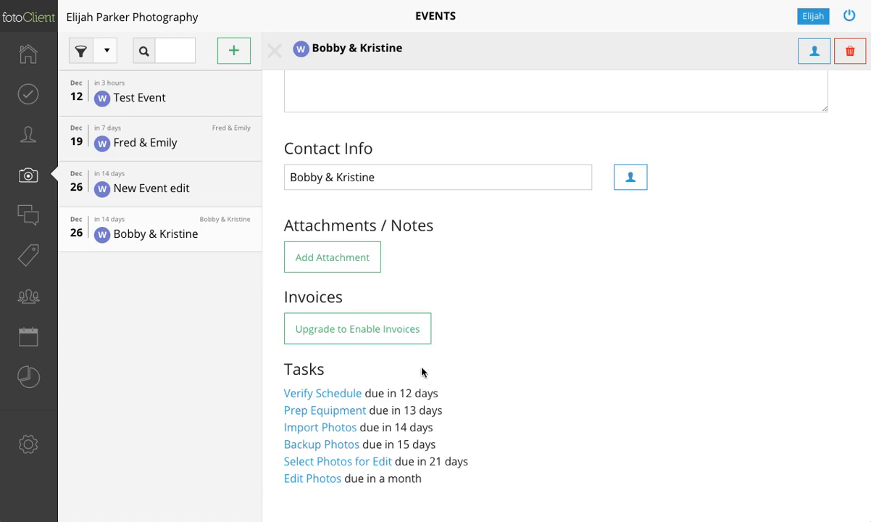
Step: Open the overall task list and look through the upcoming workflow tasks of all events
scroll(422, 369, "up", 1)
left_click(26, 95)
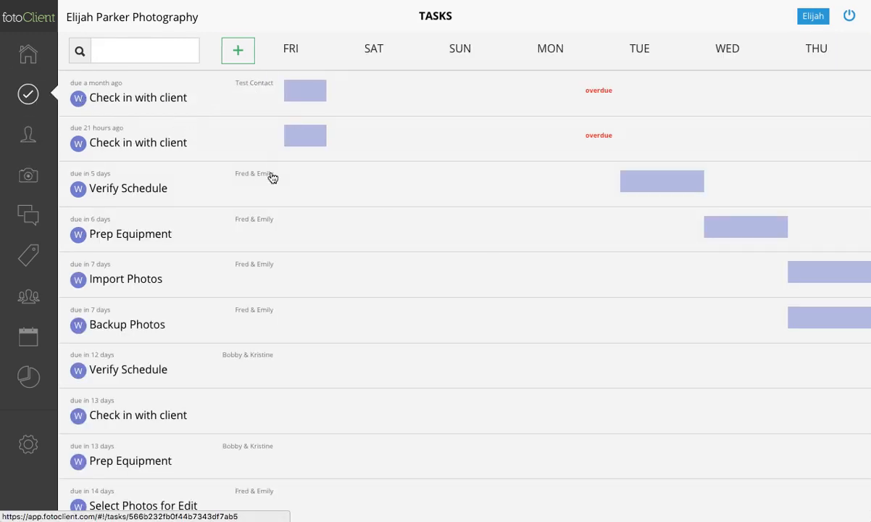
scroll(633, 361, "down", 1)
scroll(634, 361, "down", 3)
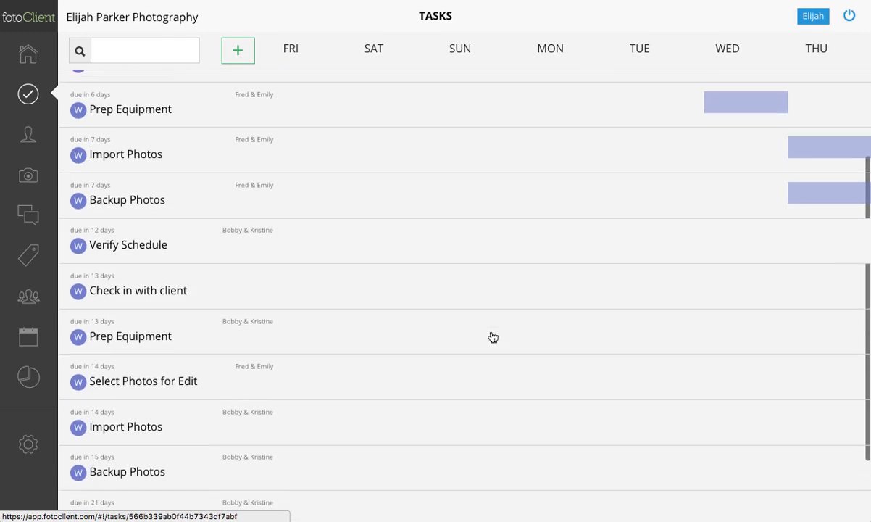
Step: Open the new wedding's Verify Schedule task and go from it to the attached event to view its details
left_click(620, 213)
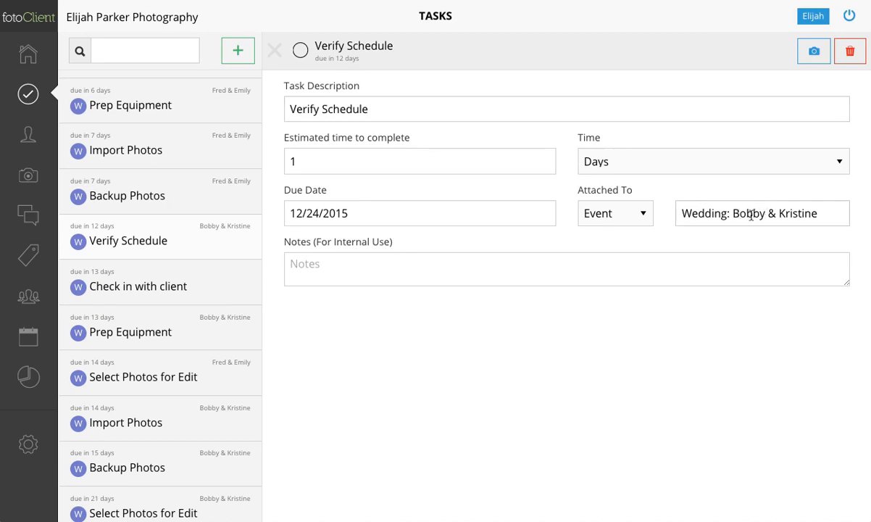
left_click(815, 52)
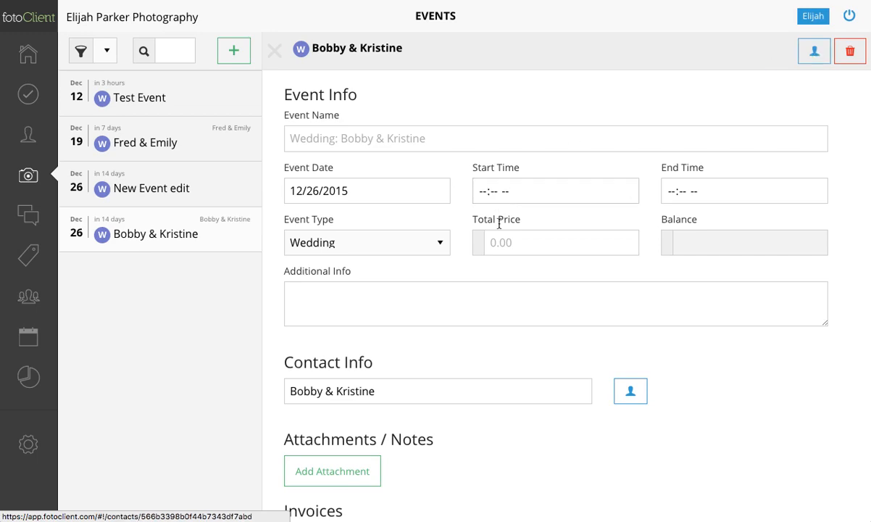
scroll(381, 206, "down", 5)
scroll(381, 207, "up", 5)
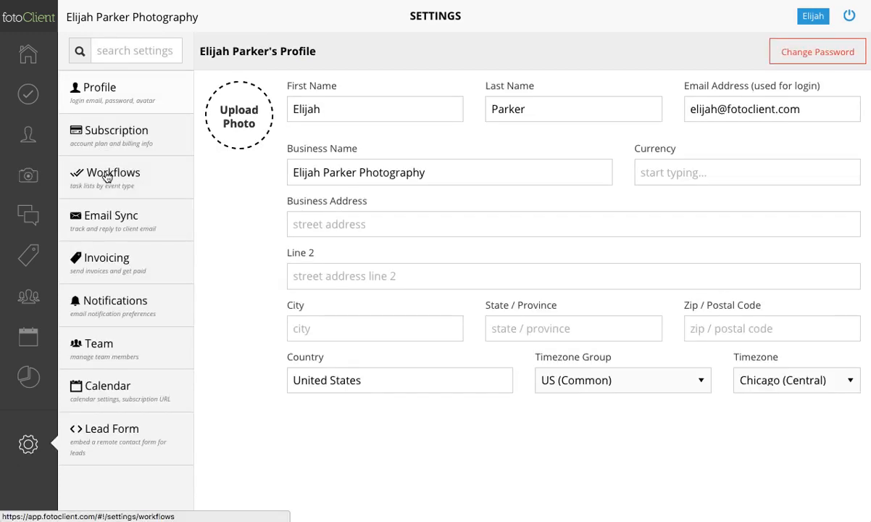
Step: Add another workflow in the workflow settings, view its color choices, and delete it without saving
left_click(106, 177)
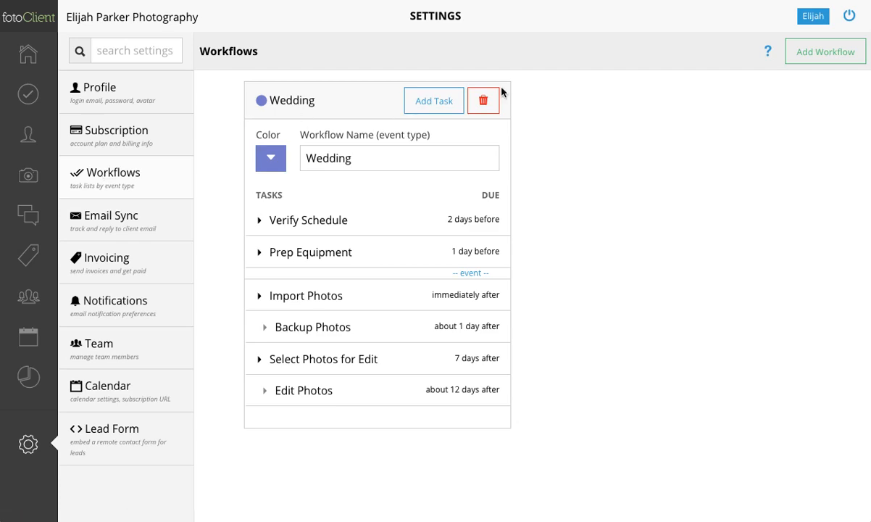
left_click(824, 56)
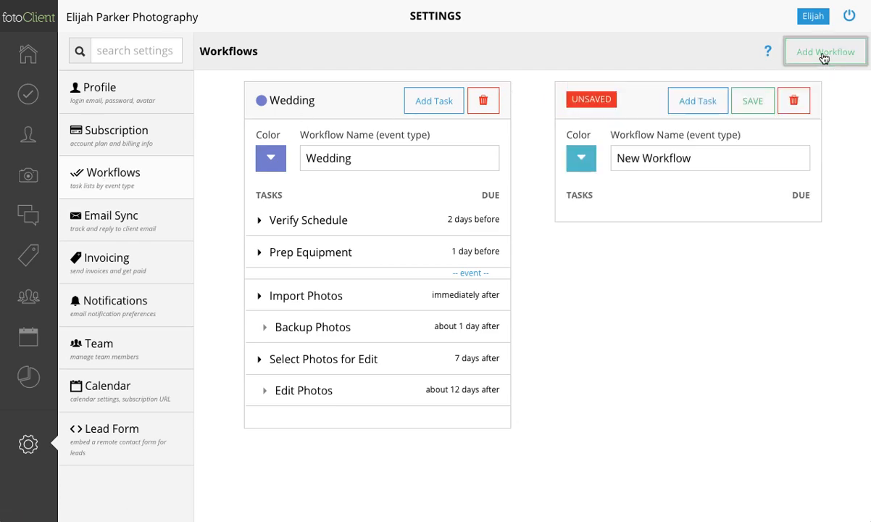
left_click(580, 160)
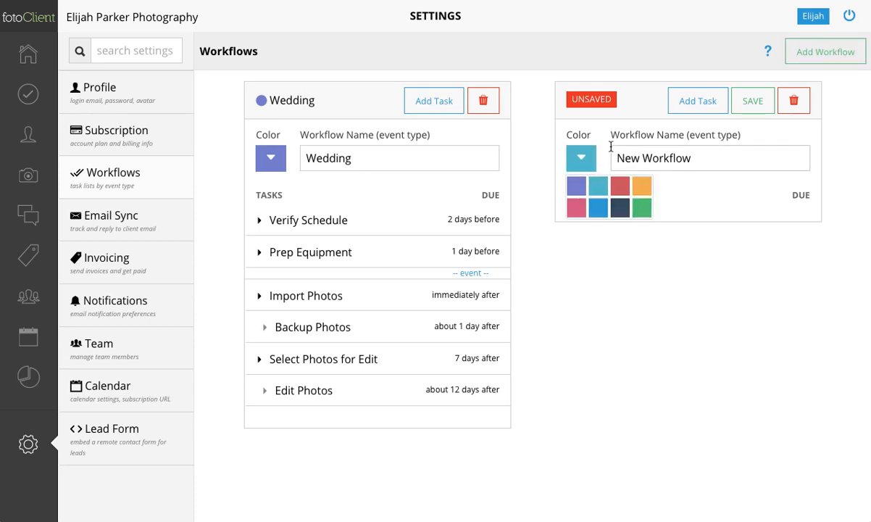
left_click(793, 101)
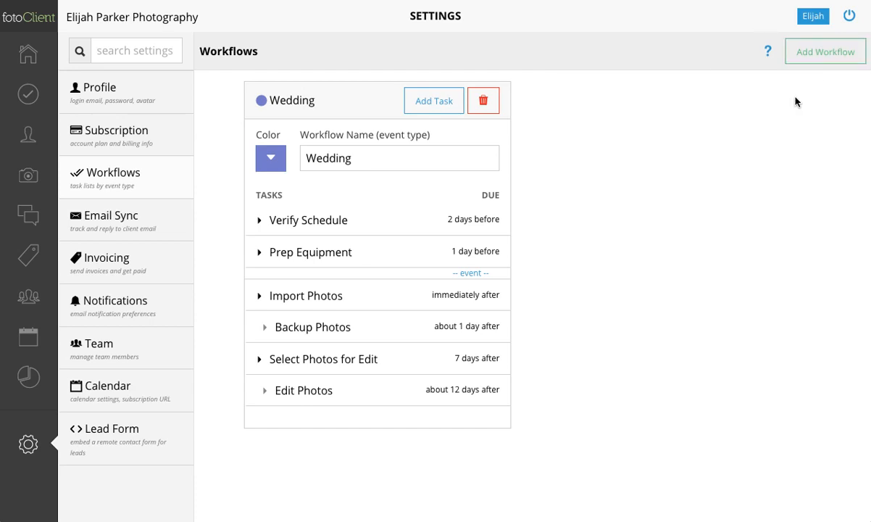